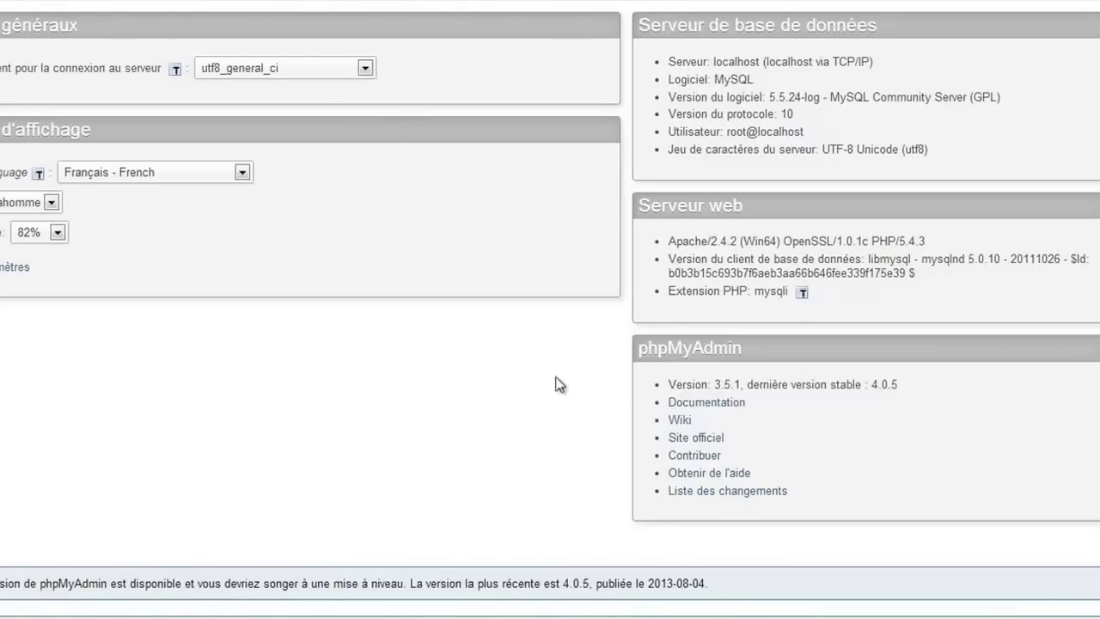
- Download phpMyAdmin 4.0.5 from the official site and dismiss the WinRAR licence reminder over its archive
drag(642, 349, 738, 347)
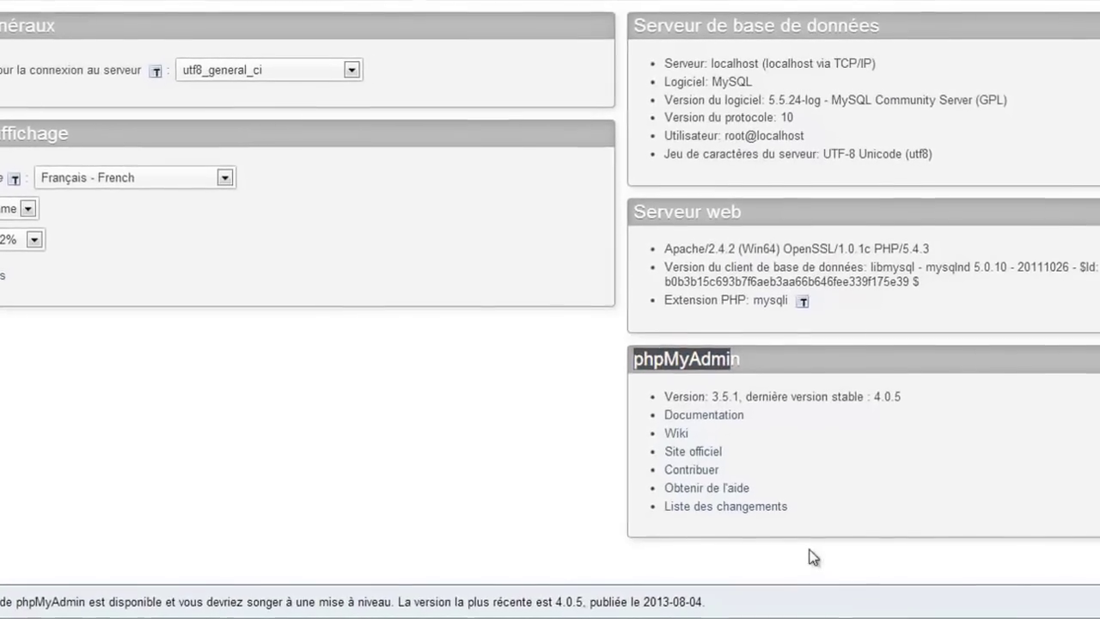
click(695, 457)
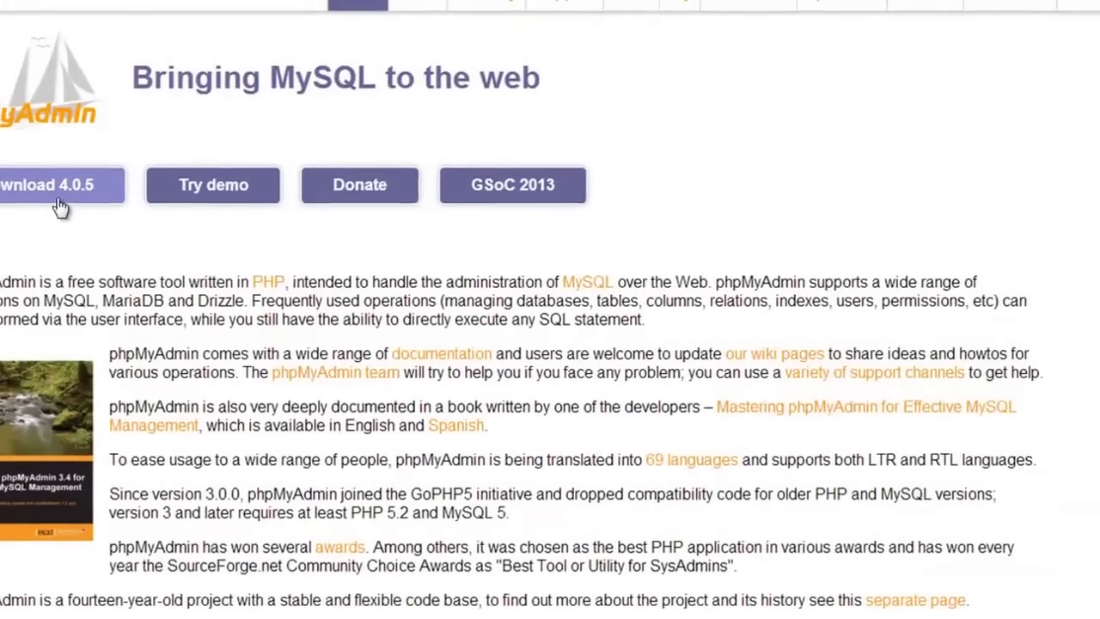
click(61, 214)
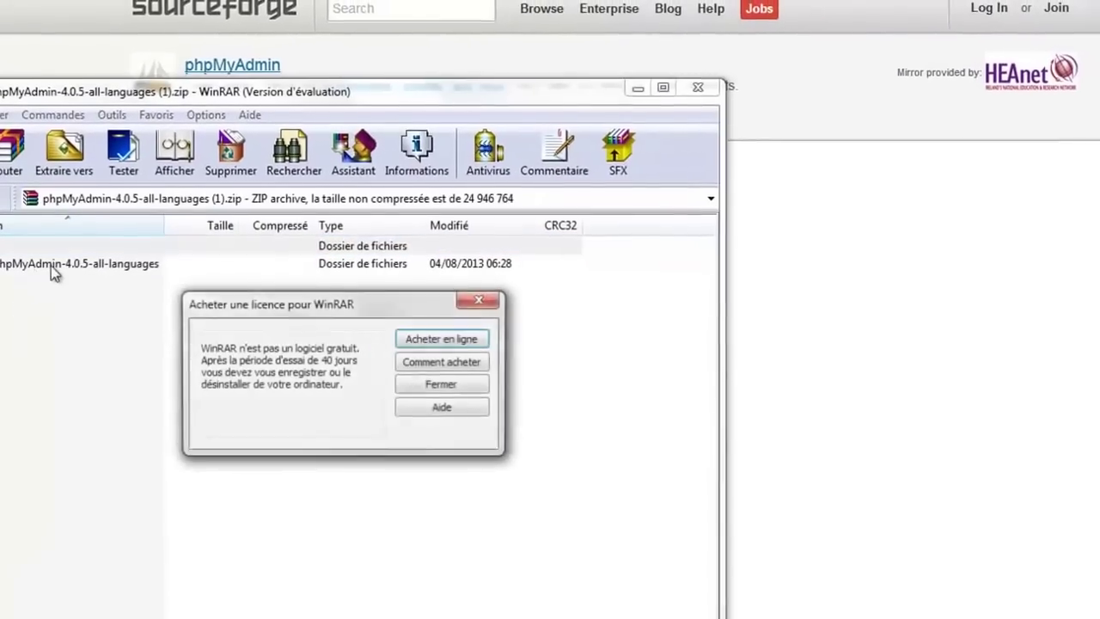
click(422, 385)
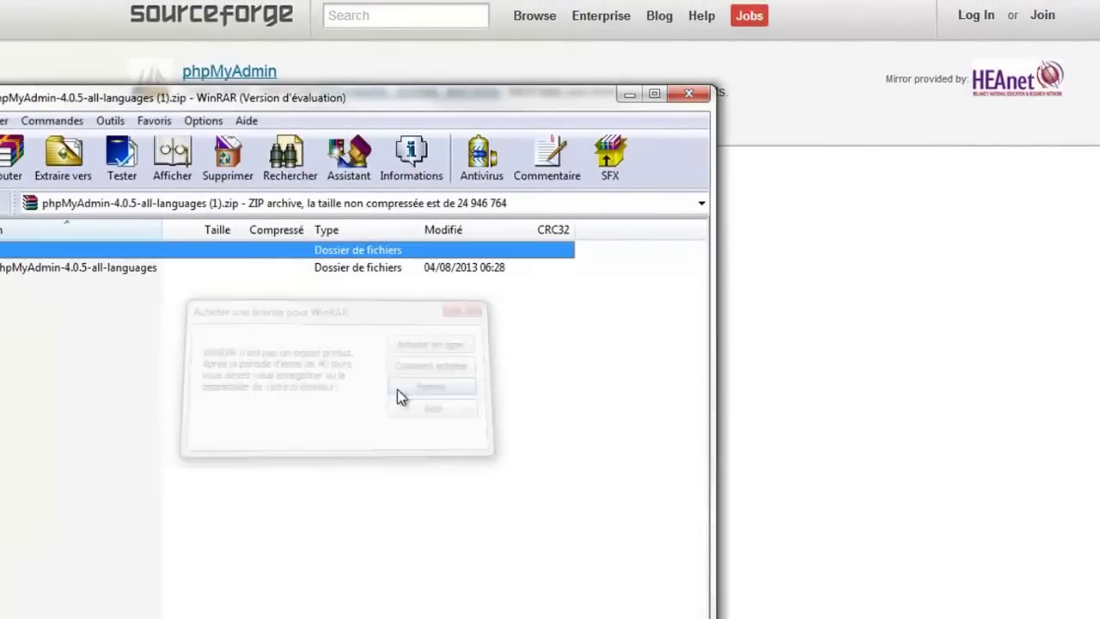
- Extract the phpMyAdmin-4.0.5-all-languages folder from the archive into C:\wamp\apps
key(alt+Tab)
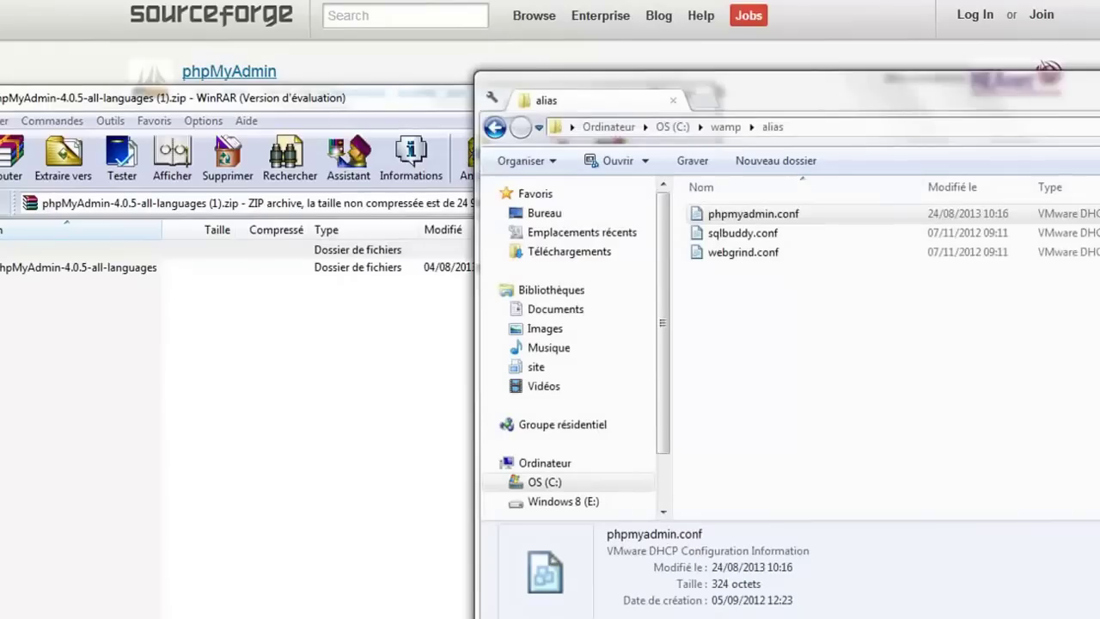
click(726, 127)
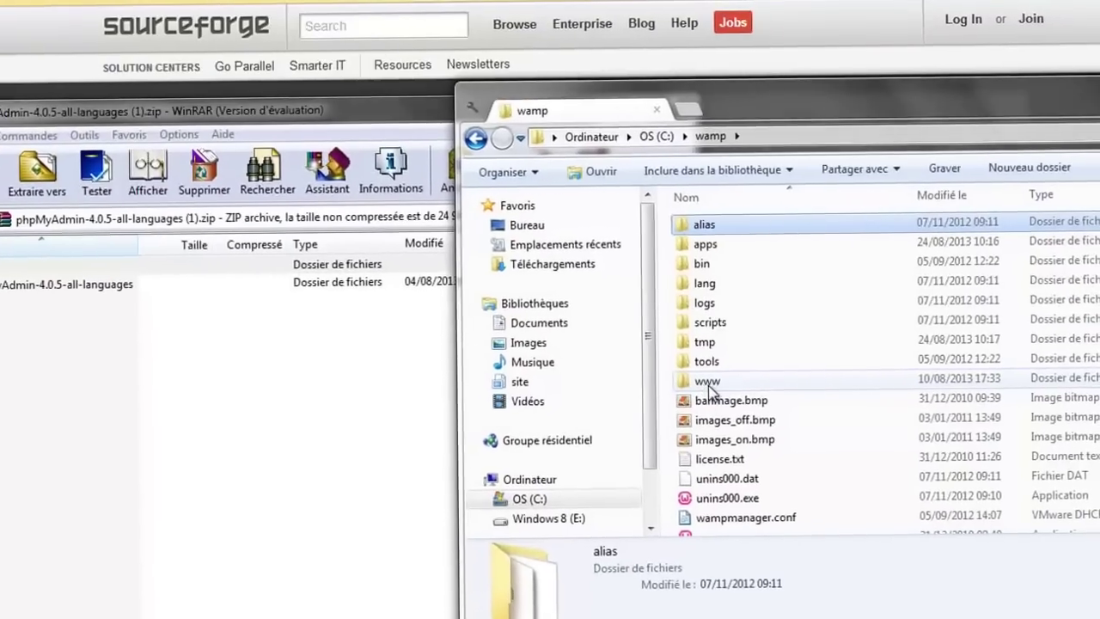
mouse_move(698, 404)
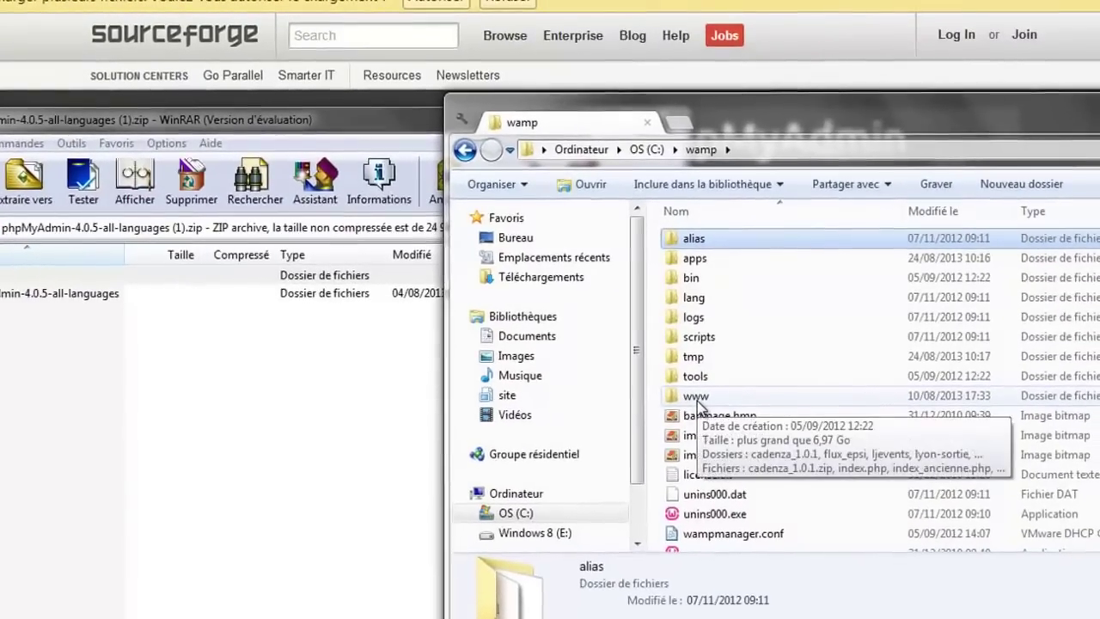
double_click(691, 258)
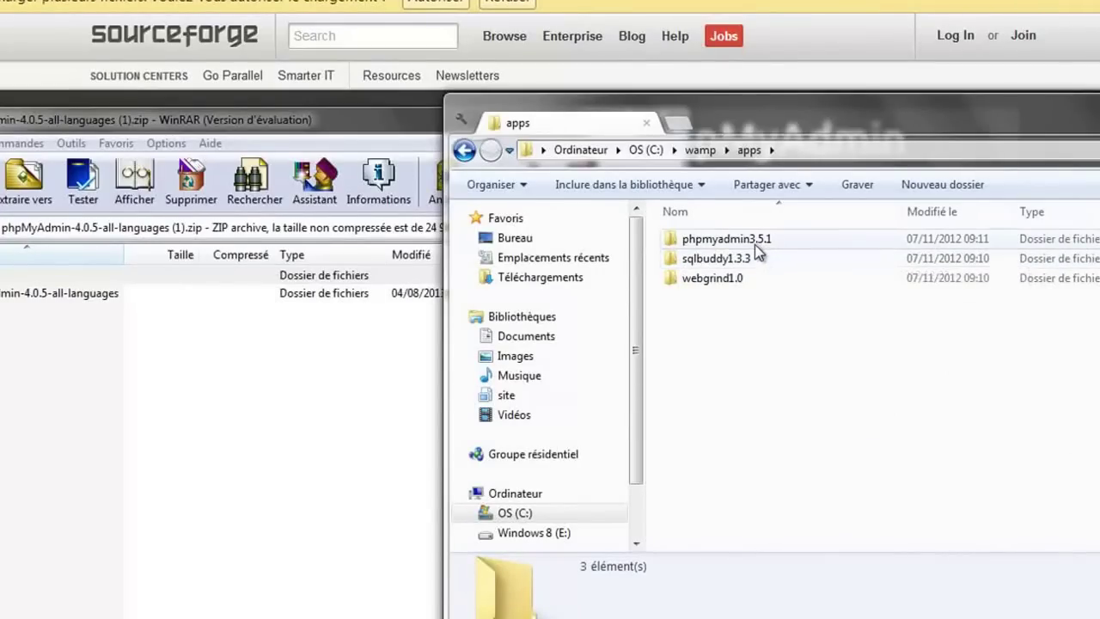
mouse_move(755, 246)
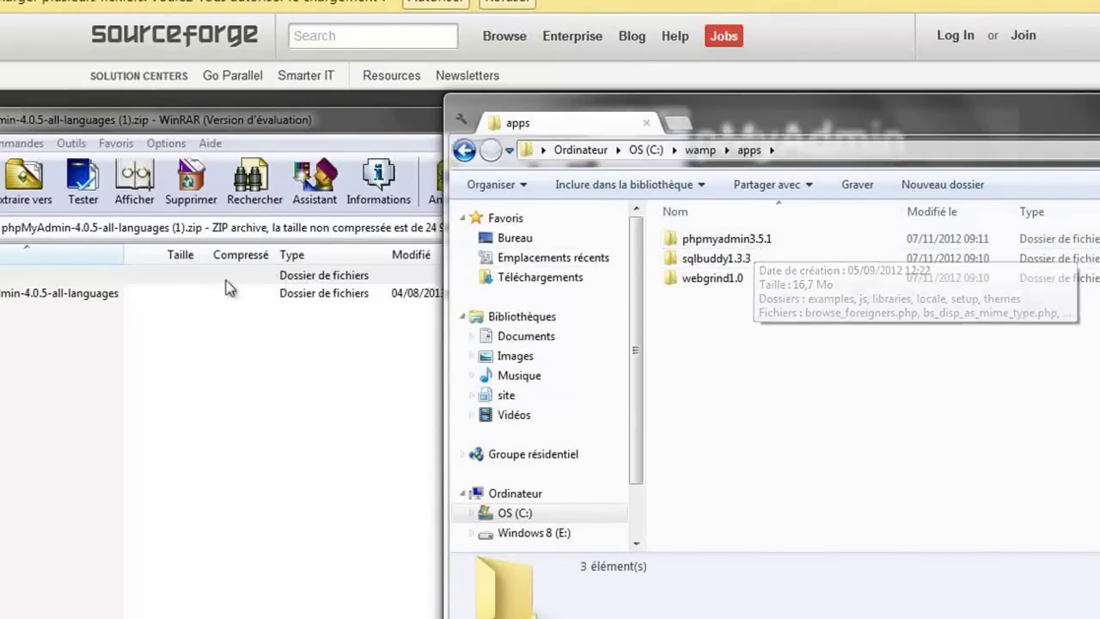
drag(200, 297, 769, 423)
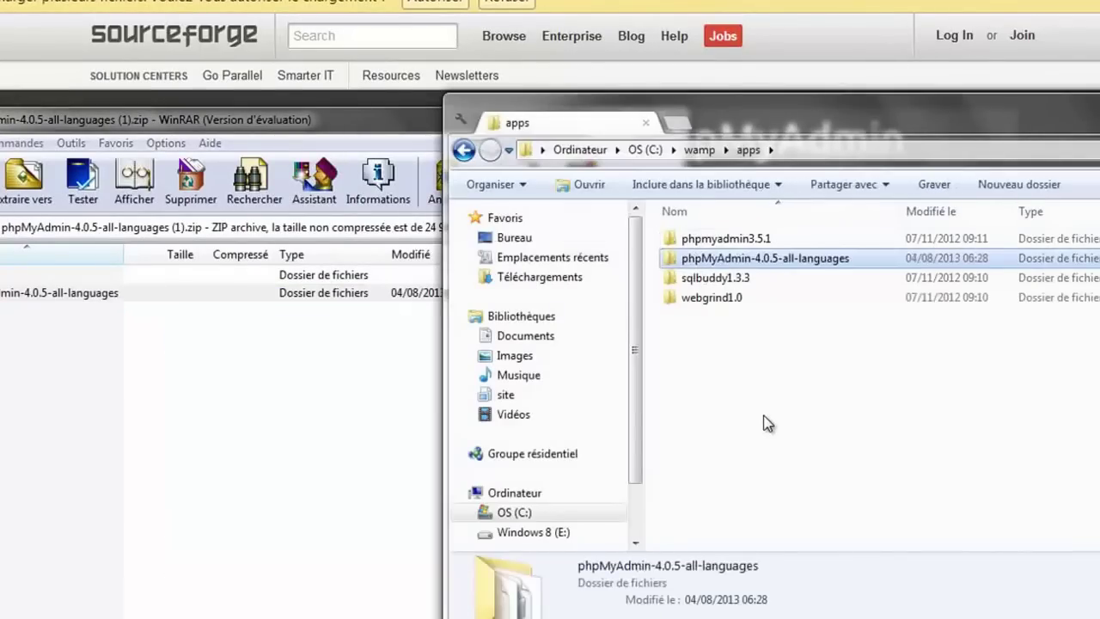
- Rename the extracted folder as phpMyAdmin4.0.5 and copy its new name to the clipboard
key(F2)
key(End)
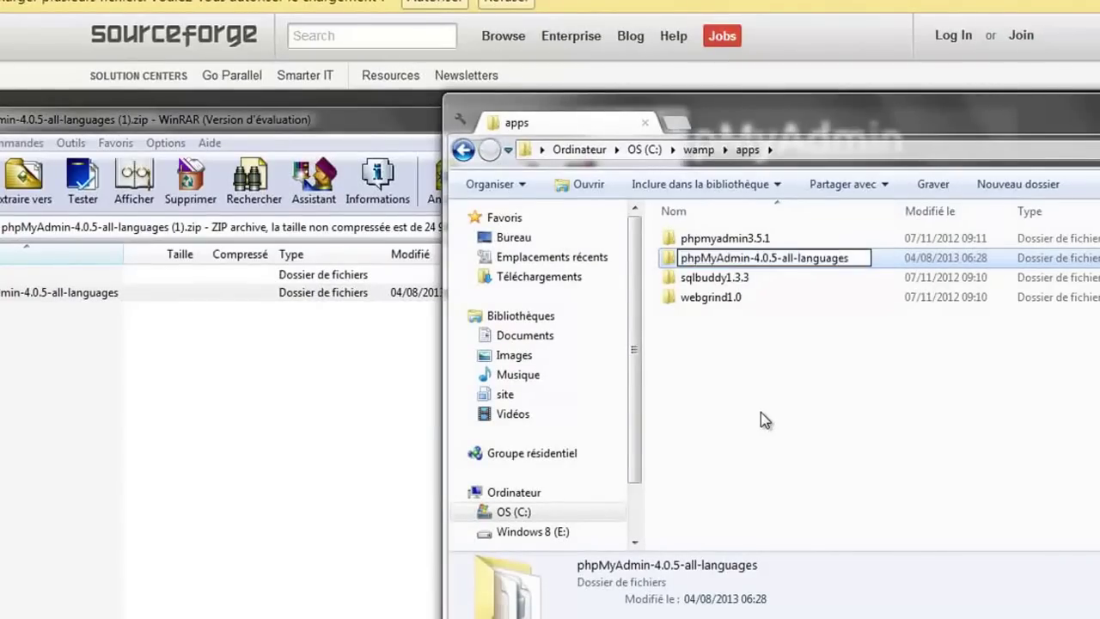
key(BackSpace)
key(BackSpace)
key(BackSpace)
key(BackSpace)
key(BackSpace)
key(BackSpace)
key(BackSpace)
key(BackSpace)
key(BackSpace)
key(BackSpace)
key(BackSpace)
key(BackSpace)
key(BackSpace)
key(BackSpace)
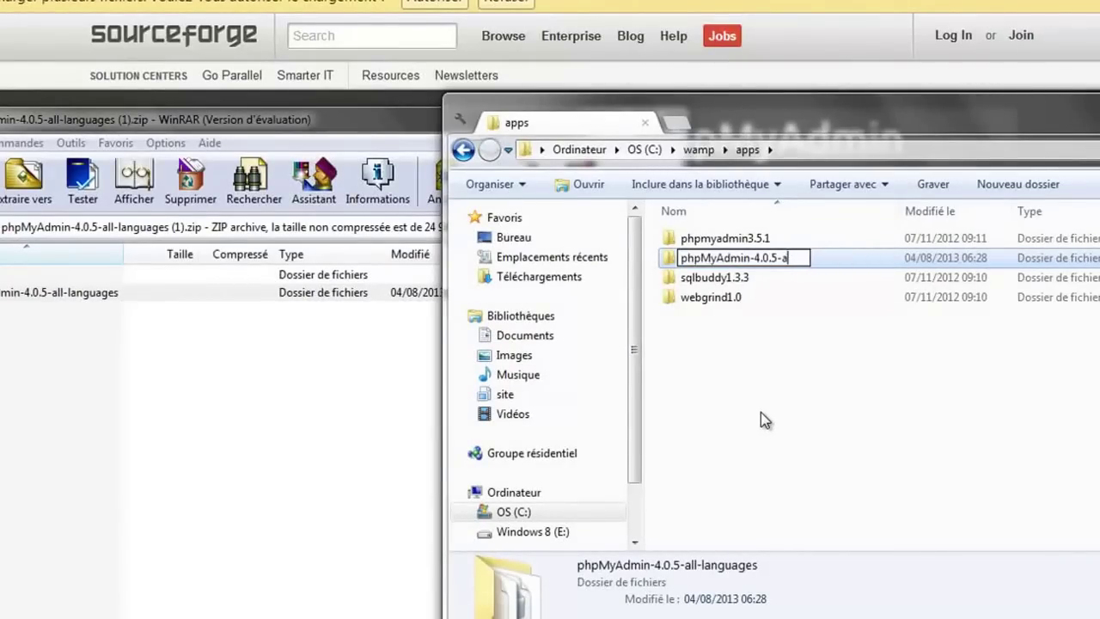
key(Left)
key(Left)
key(Left)
key(Left)
key(Left)
key(BackSpace)
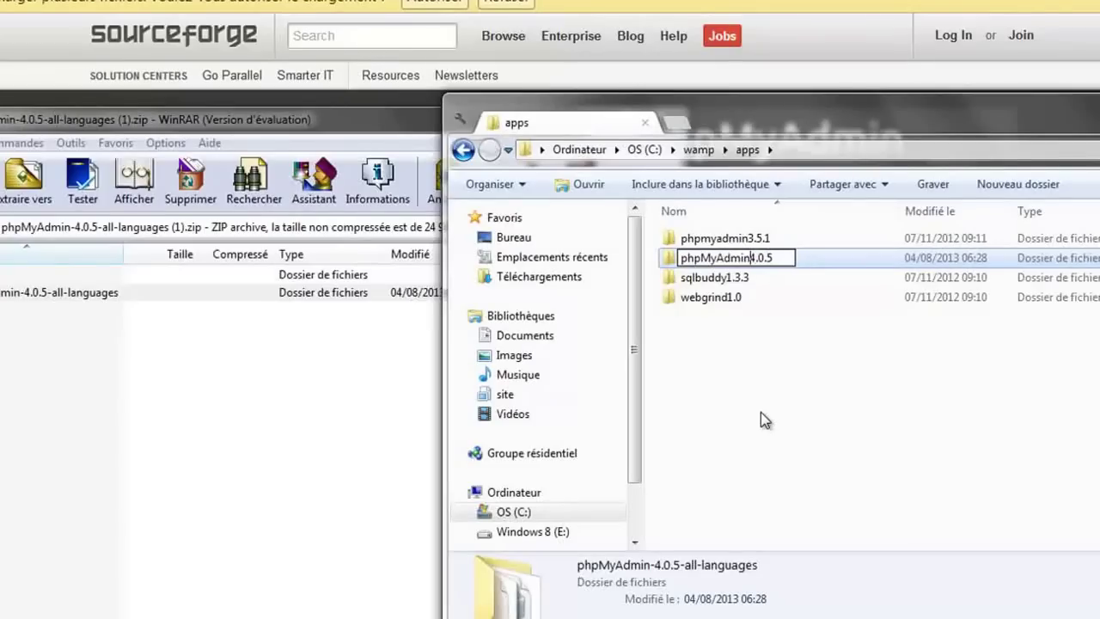
key(ctrl+a)
key(ctrl+c)
key(Return)
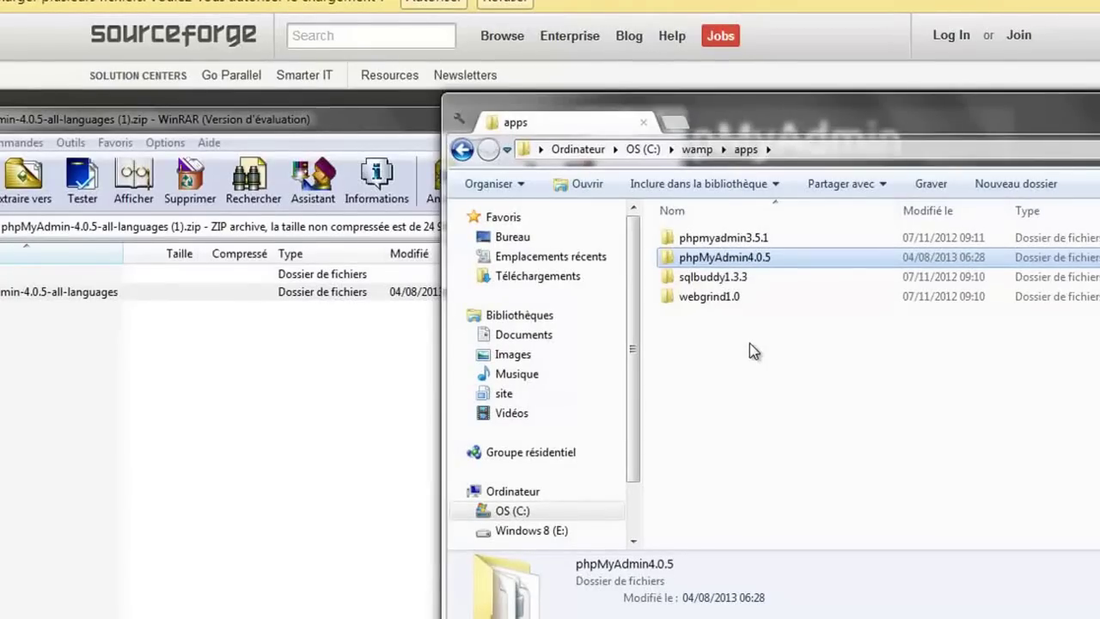
- Open phpmyadmin.conf from the wamp alias folder in Notepad++
click(697, 155)
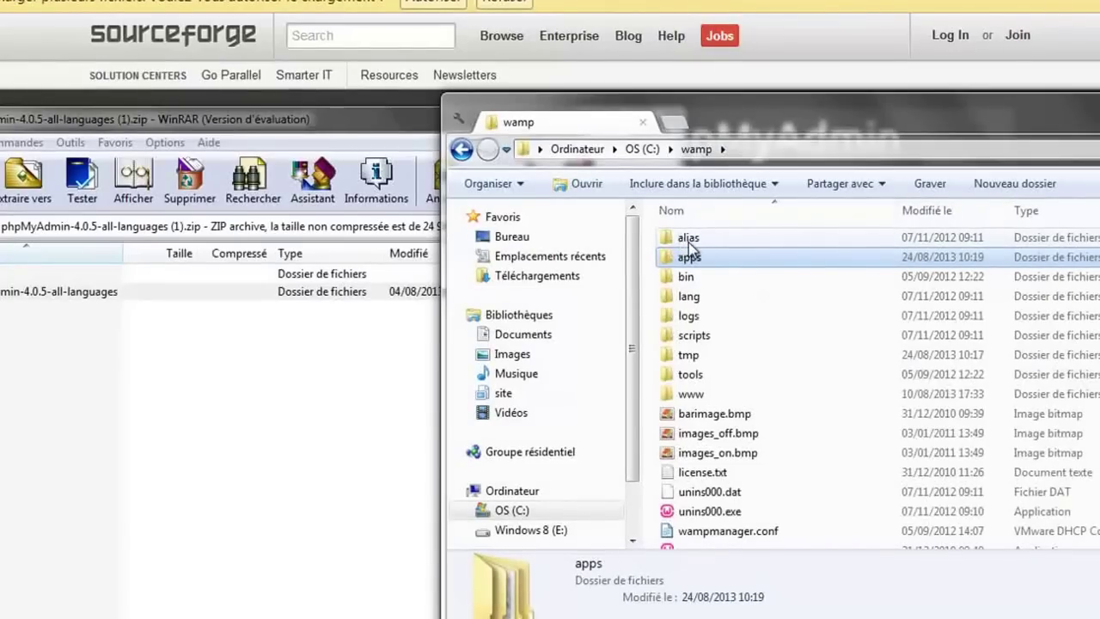
double_click(685, 242)
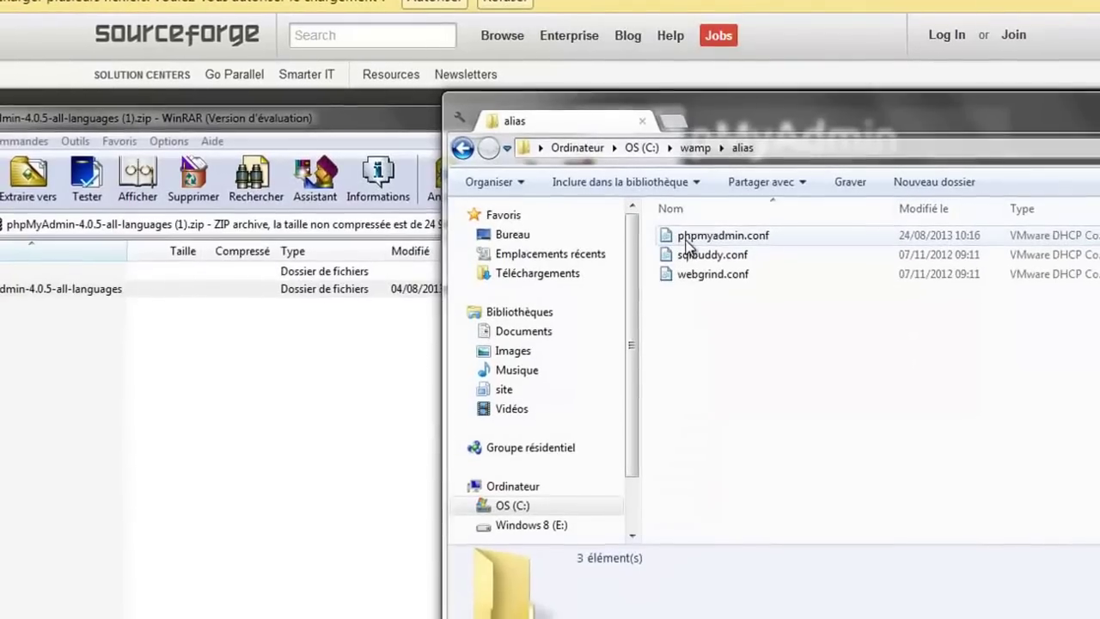
click(686, 238)
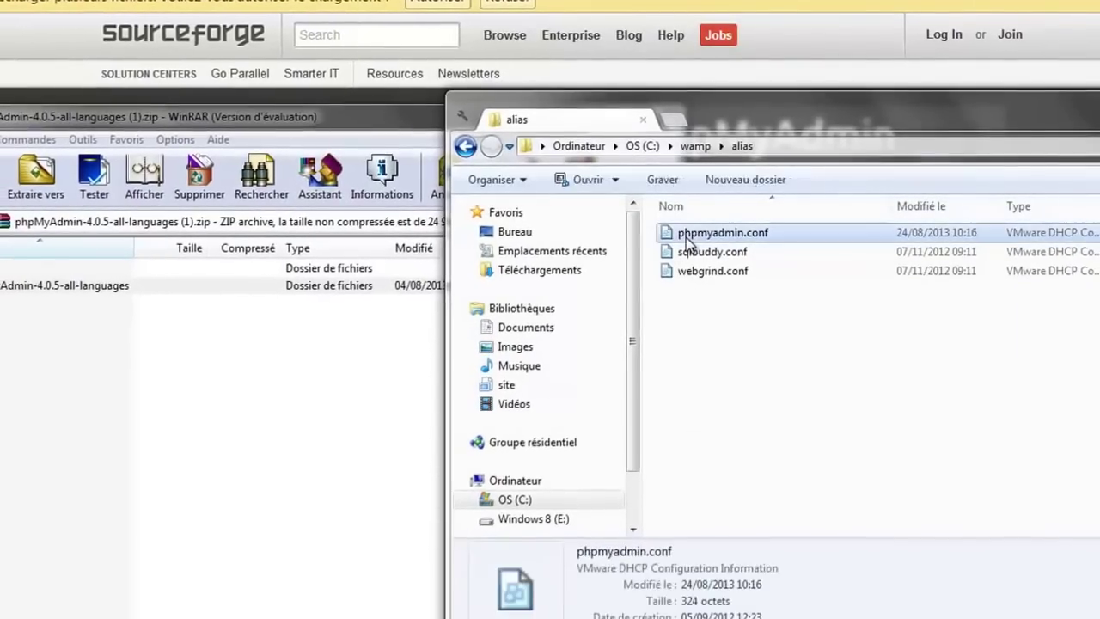
right_click(687, 236)
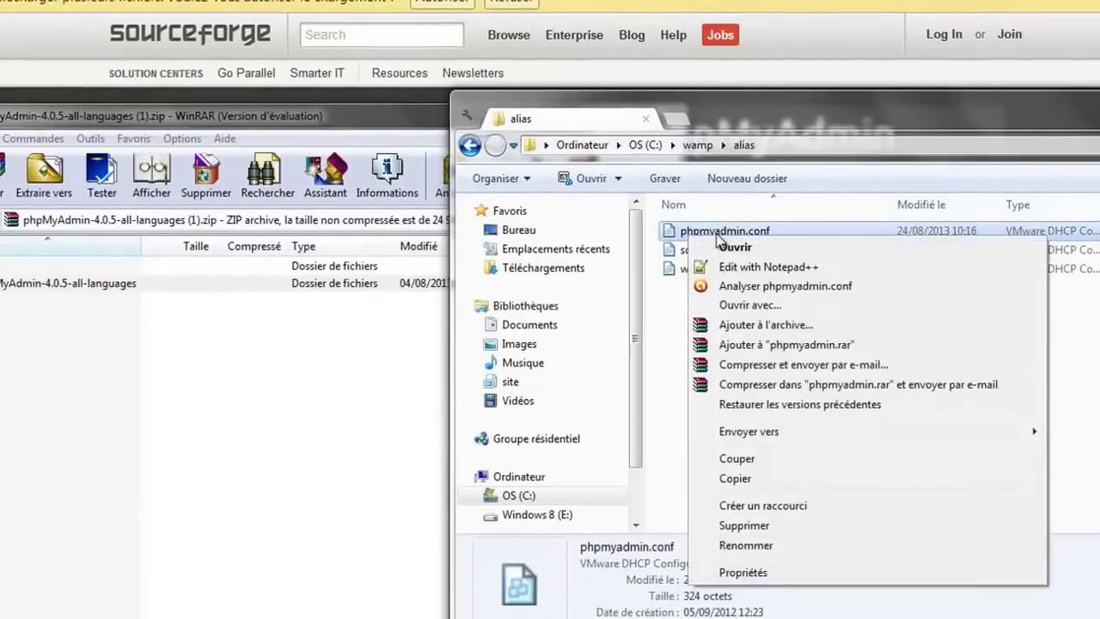
click(769, 266)
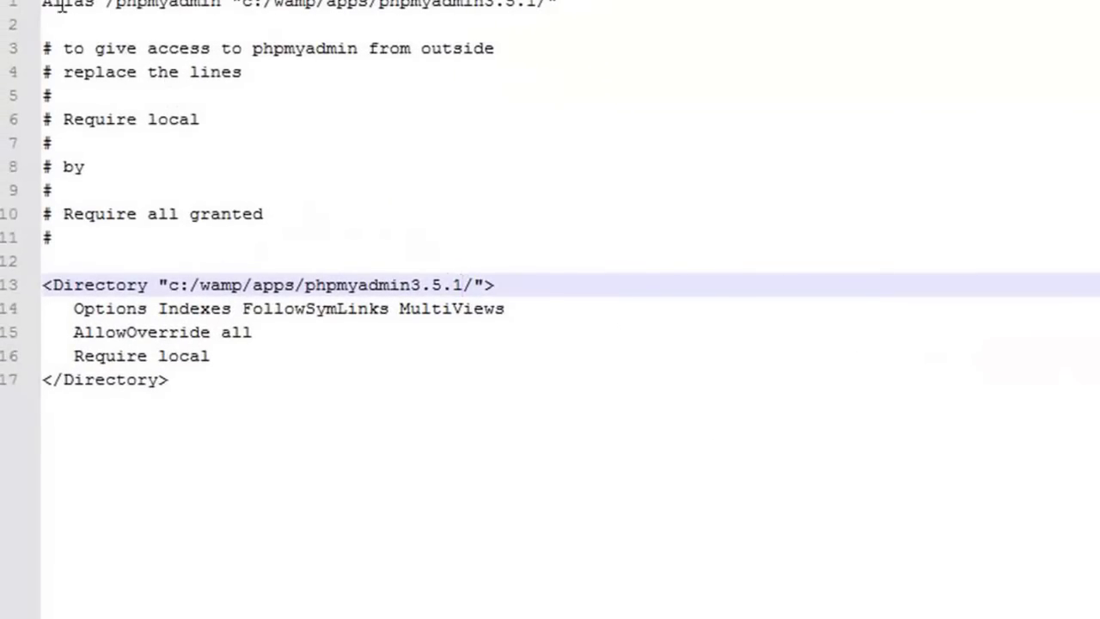
- Replace the folder name in the Alias path on line 1 with the copied name phpMyAdmin4.0.5
click(107, 5)
drag(106, 5, 516, 6)
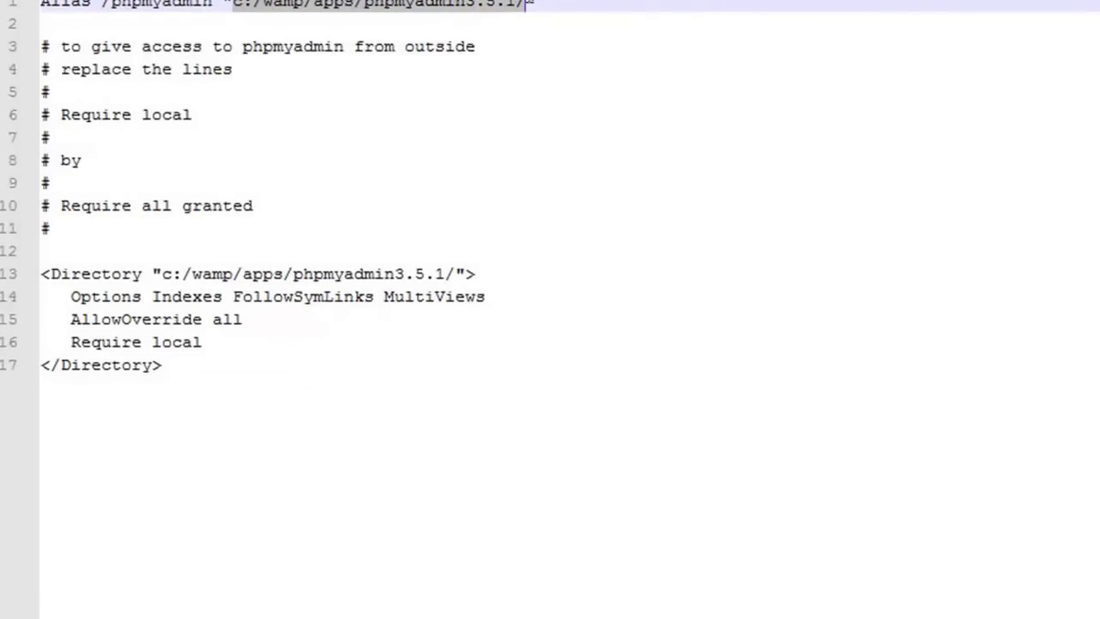
click(518, 5)
drag(518, 6, 364, 5)
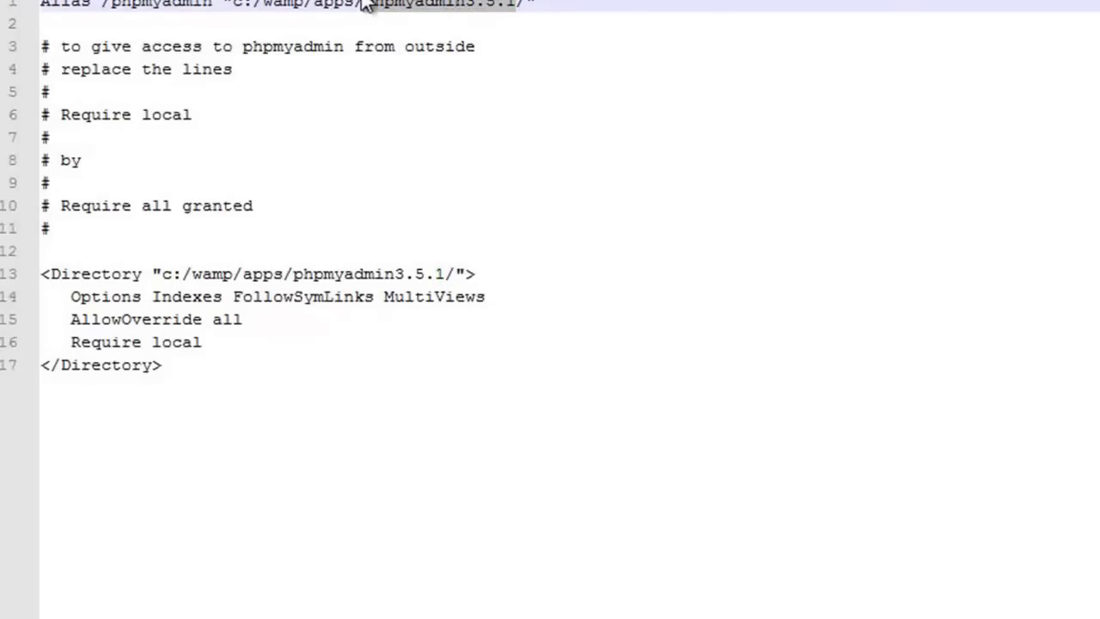
key(ctrl+v)
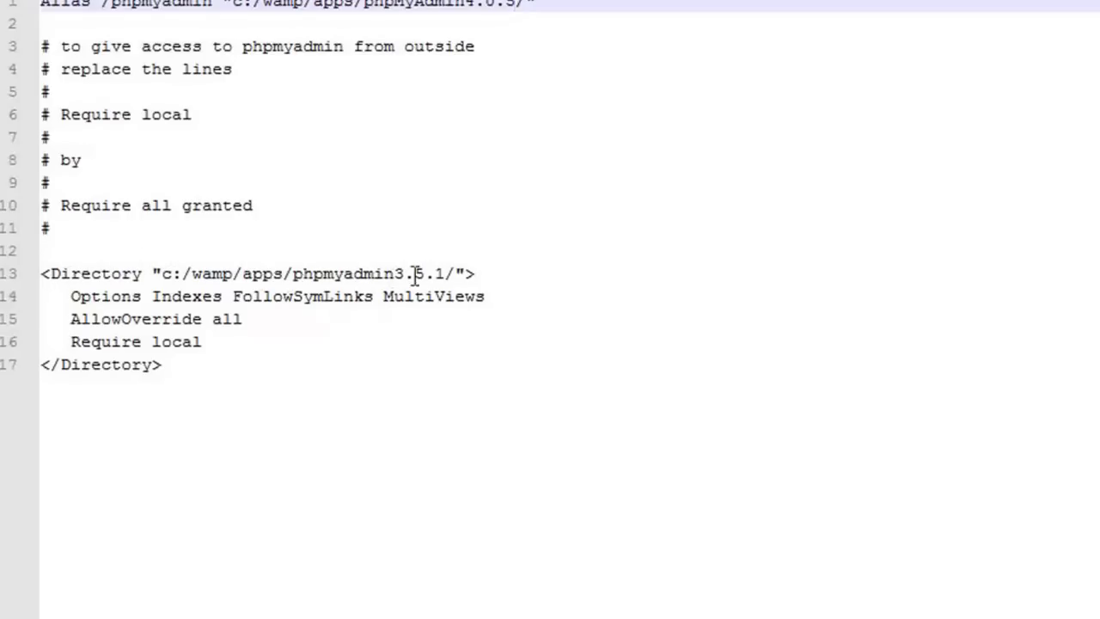
- Replace the folder name in the Directory path on line 13 with phpMyAdmin4.0.5
click(446, 274)
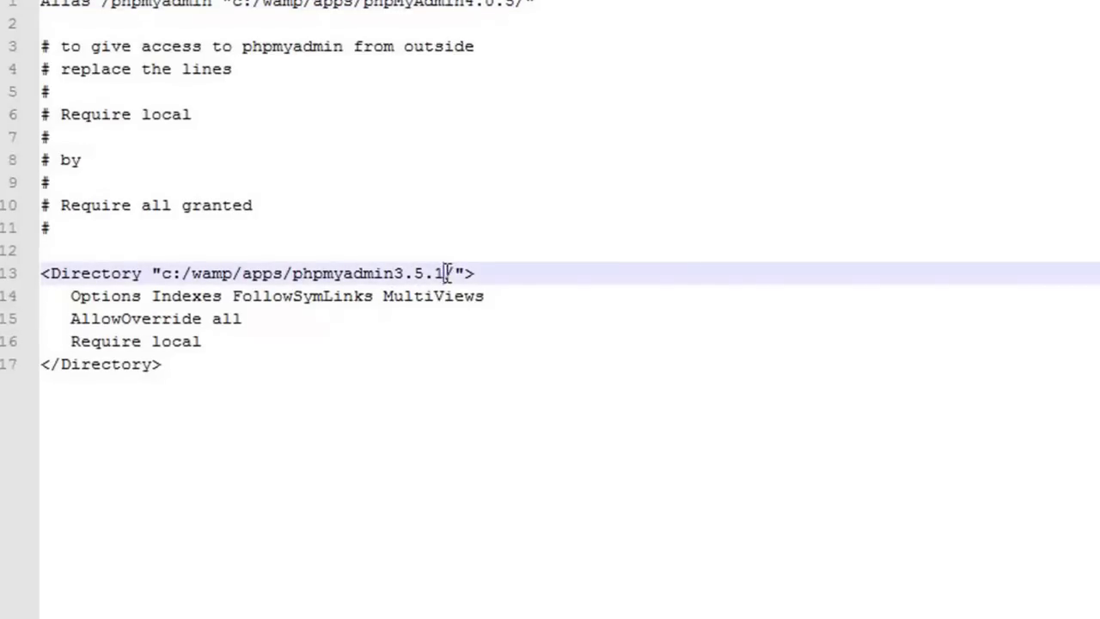
drag(72, 341, 215, 342)
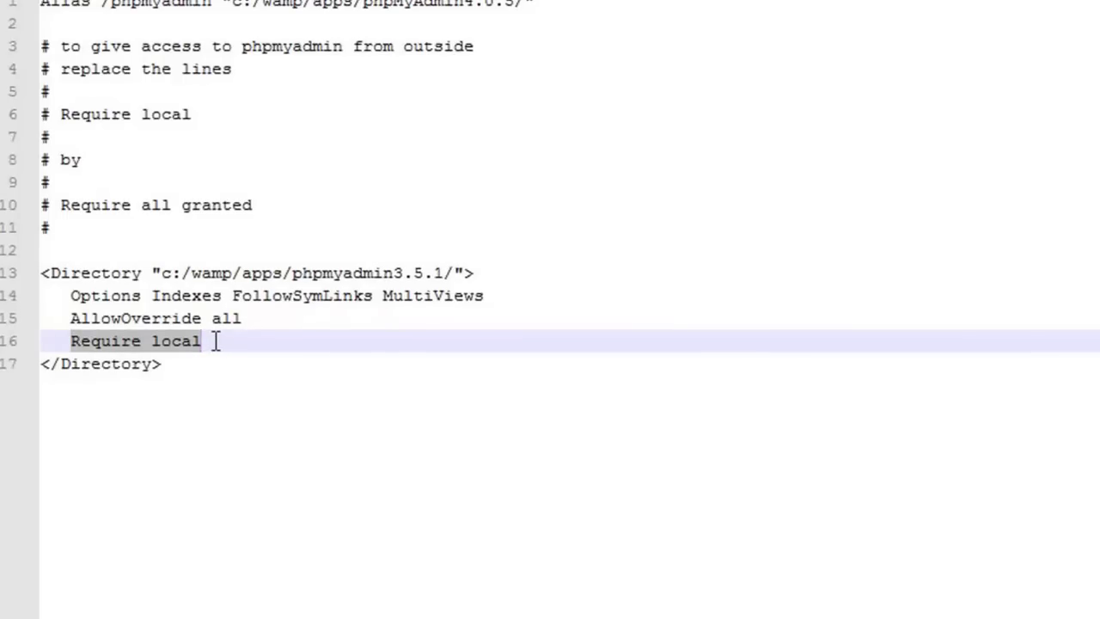
click(295, 274)
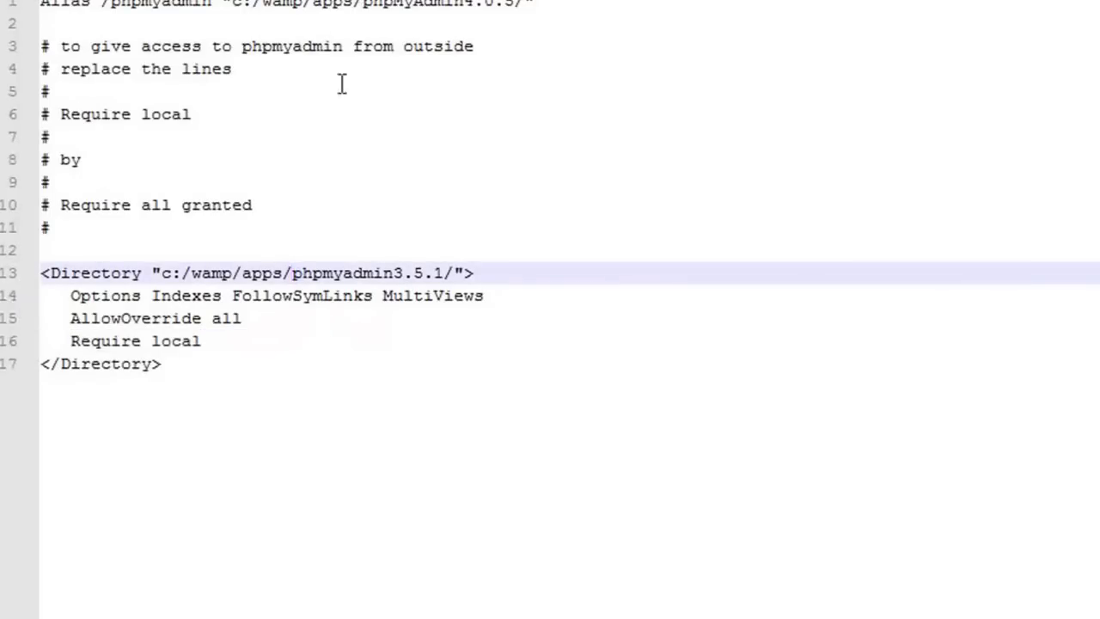
drag(293, 275, 436, 270)
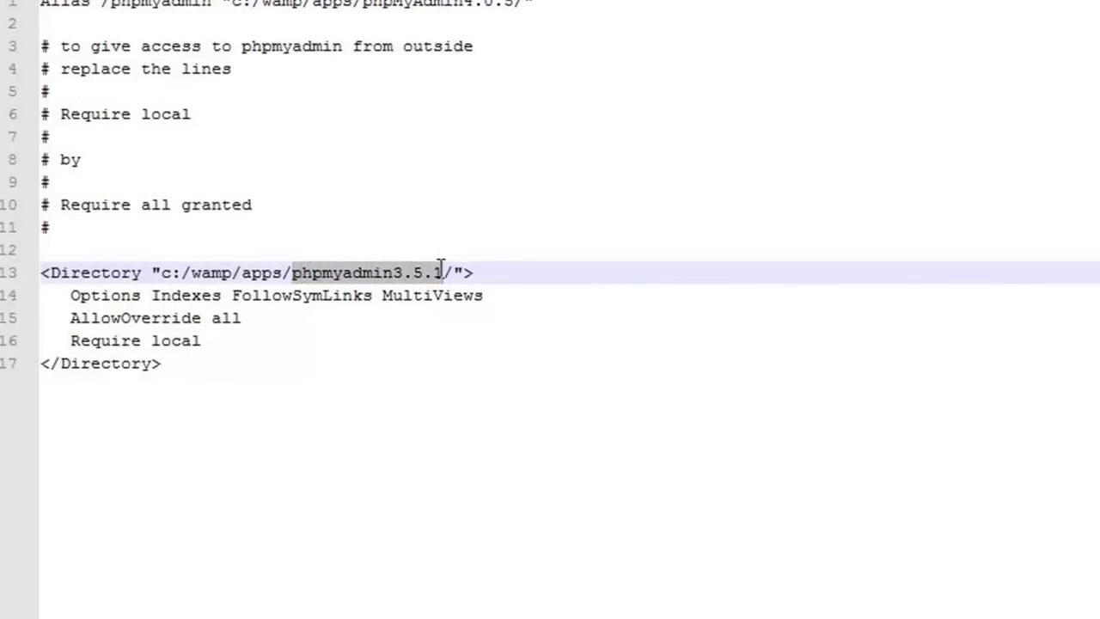
key(ctrl+v)
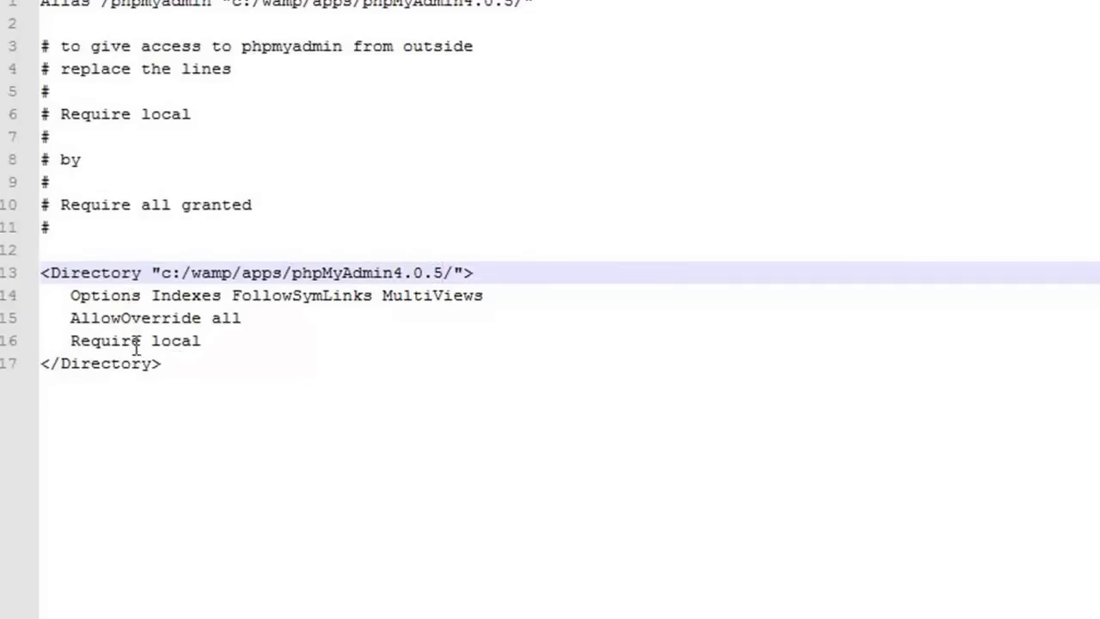
drag(292, 273, 443, 268)
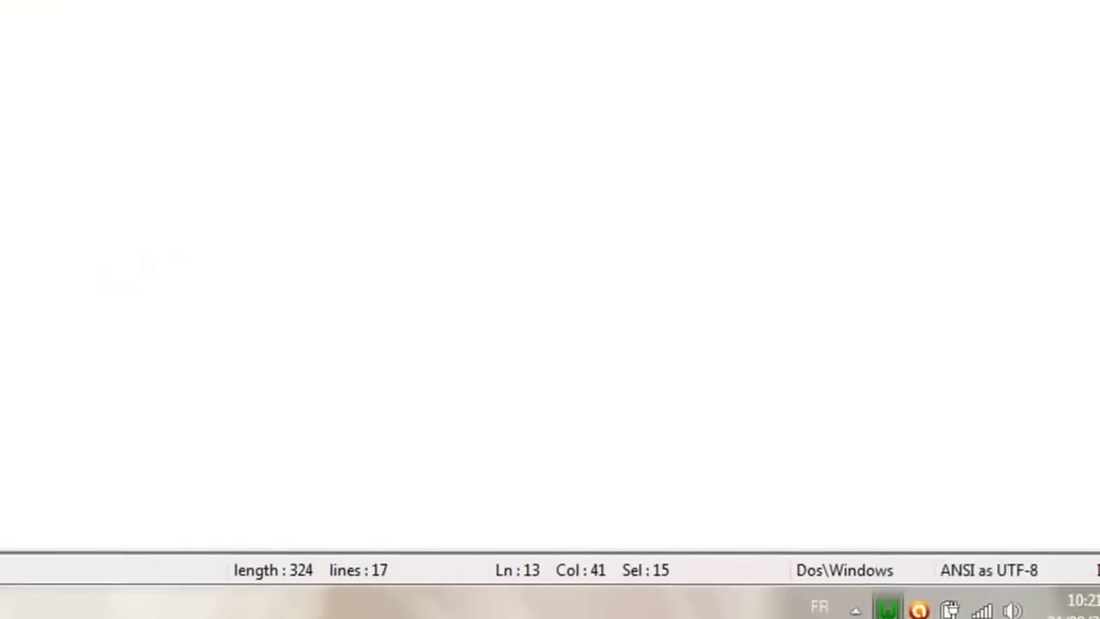
- Open phpMyAdmin from WampServer and try to log in as root with an empty password
click(888, 609)
click(930, 584)
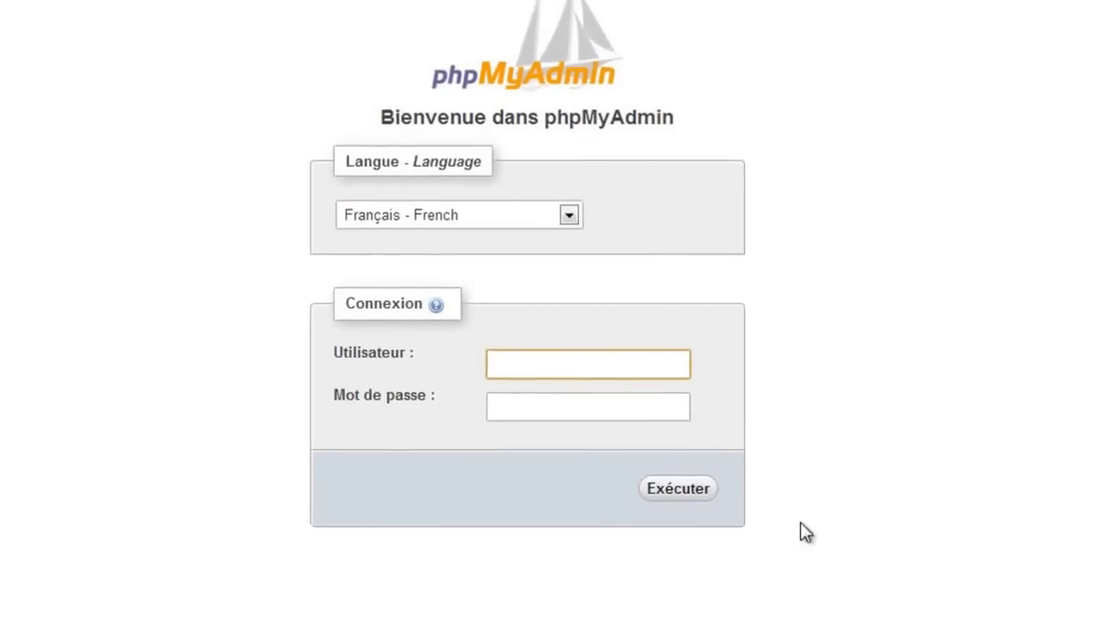
text(roo)
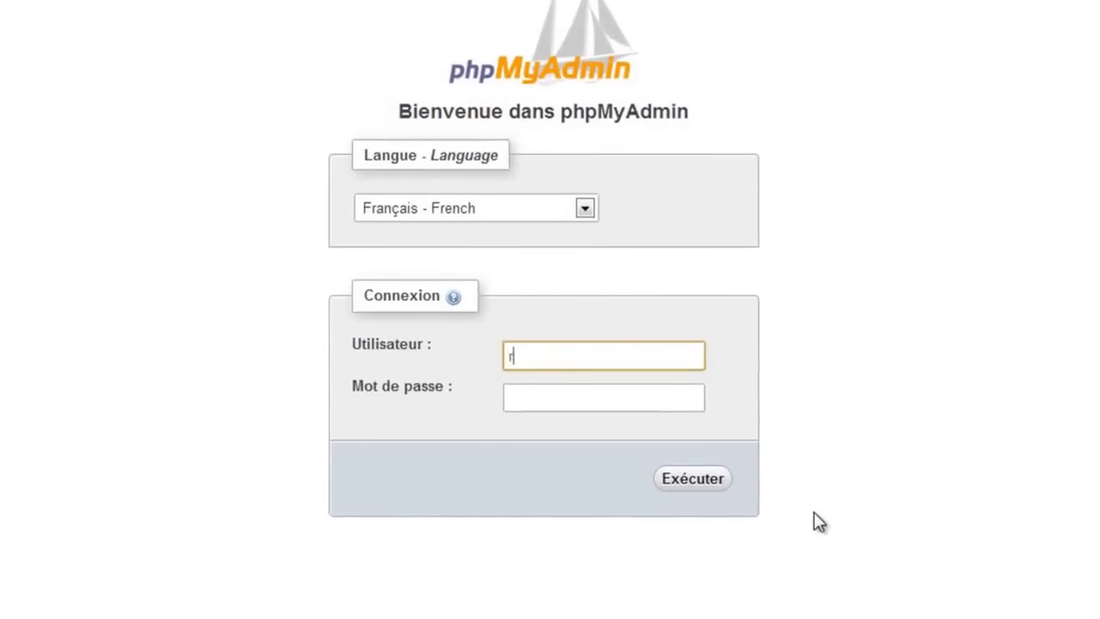
text(t)
key(Tab)
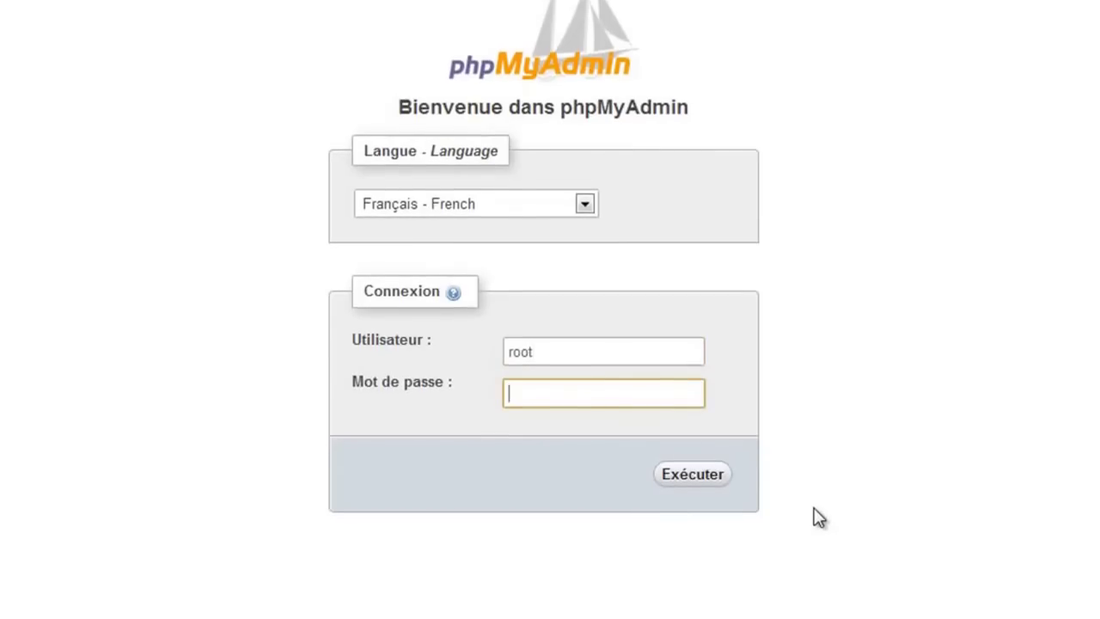
key(Return)
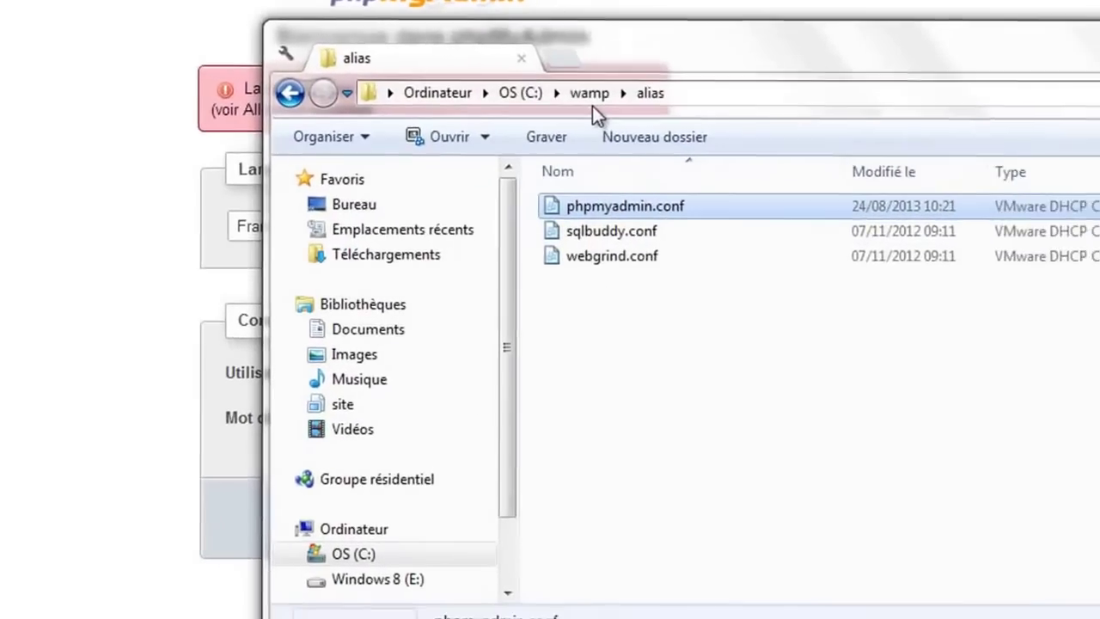
- Duplicate config.sample.inc.php in the phpMyAdmin4.0.5 folder under wamp\apps
click(713, 159)
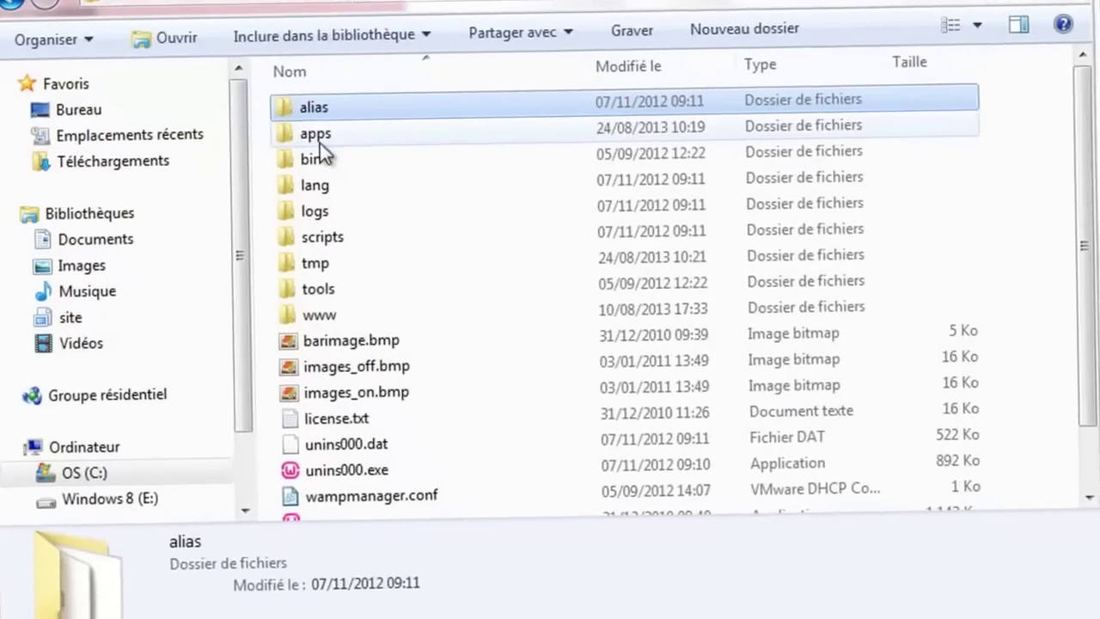
double_click(319, 140)
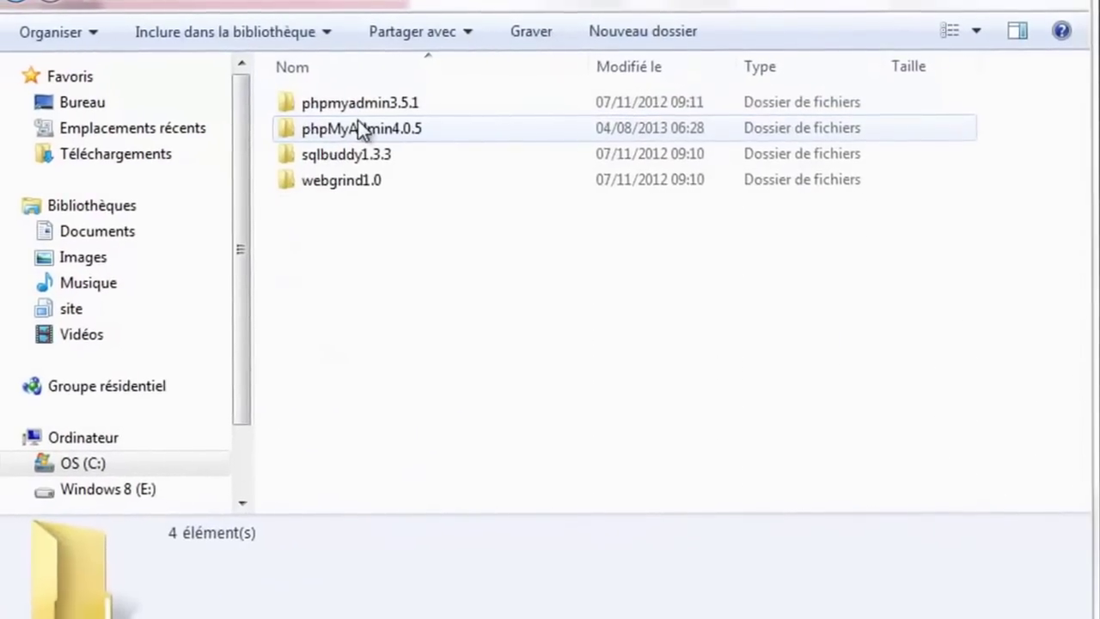
double_click(358, 123)
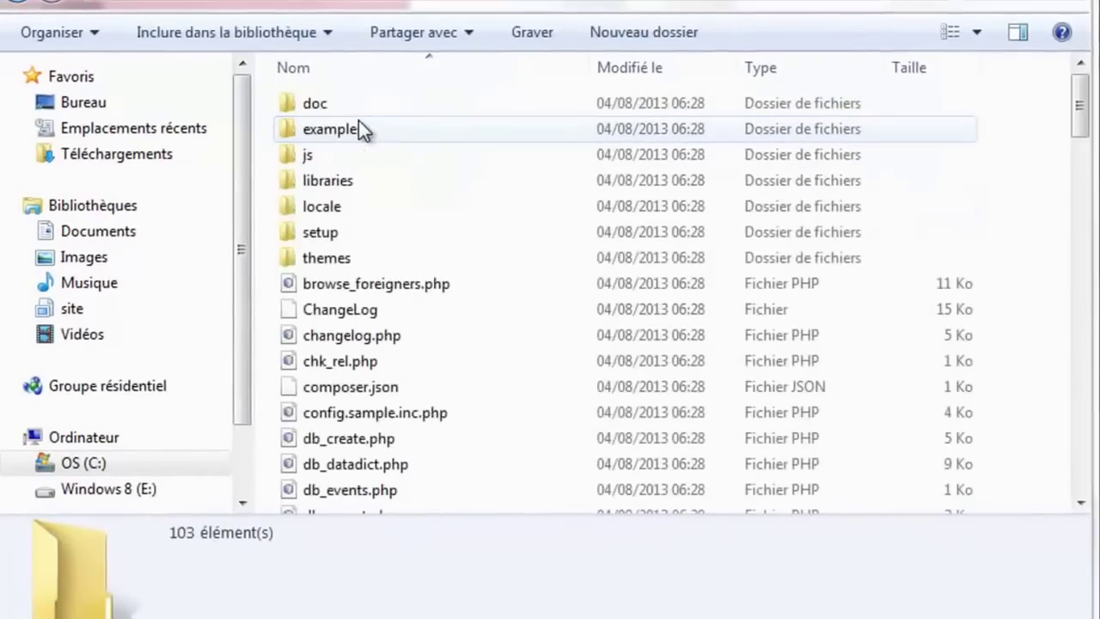
click(300, 424)
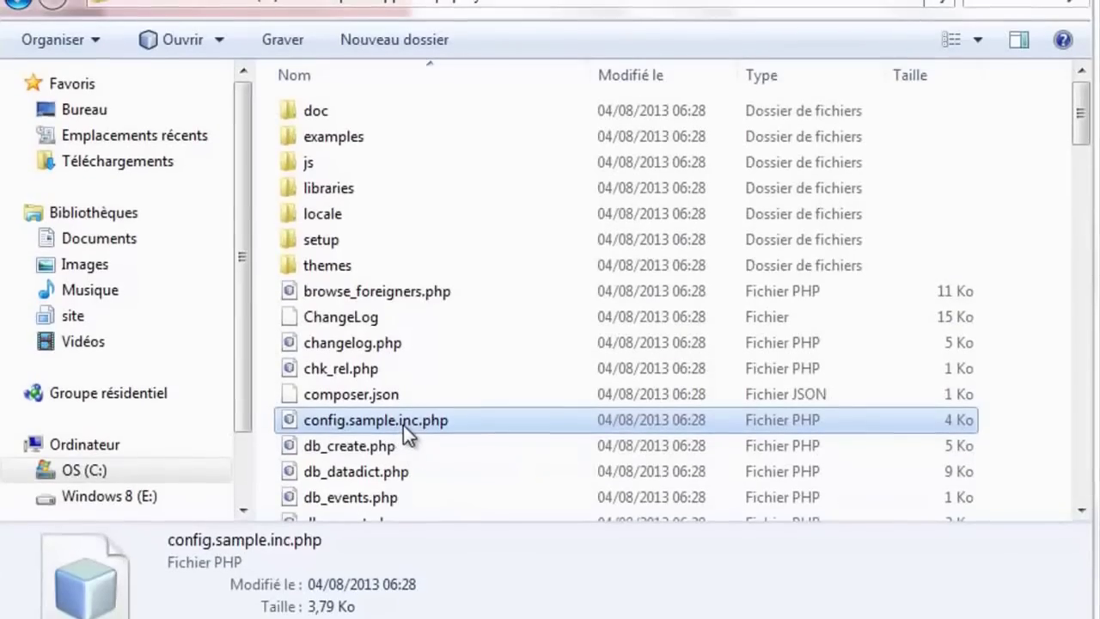
drag(410, 429, 421, 487)
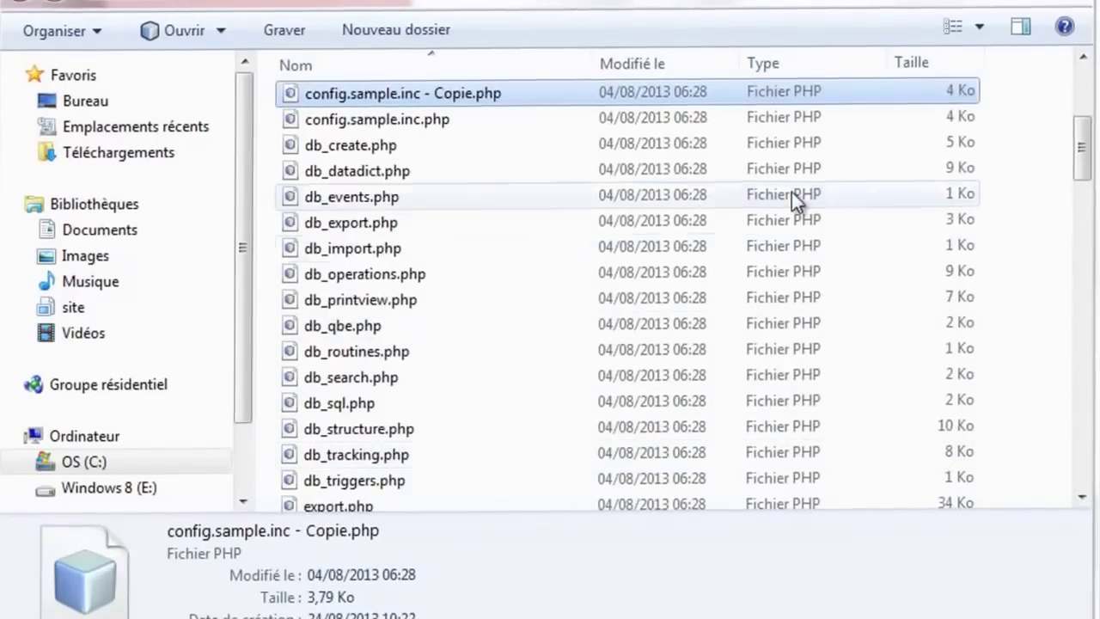
- Rename the copy of config.sample.inc.php as config.inc.php
scroll(792, 192, up, 1)
key(F2)
key(Right)
key(BackSpace)
key(BackSpace)
key(BackSpace)
key(BackSpace)
key(BackSpace)
key(BackSpace)
key(BackSpace)
key(BackSpace)
key(Left)
key(Left)
key(Left)
key(BackSpace)
key(BackSpace)
key(BackSpace)
key(BackSpace)
key(BackSpace)
key(BackSpace)
key(BackSpace)
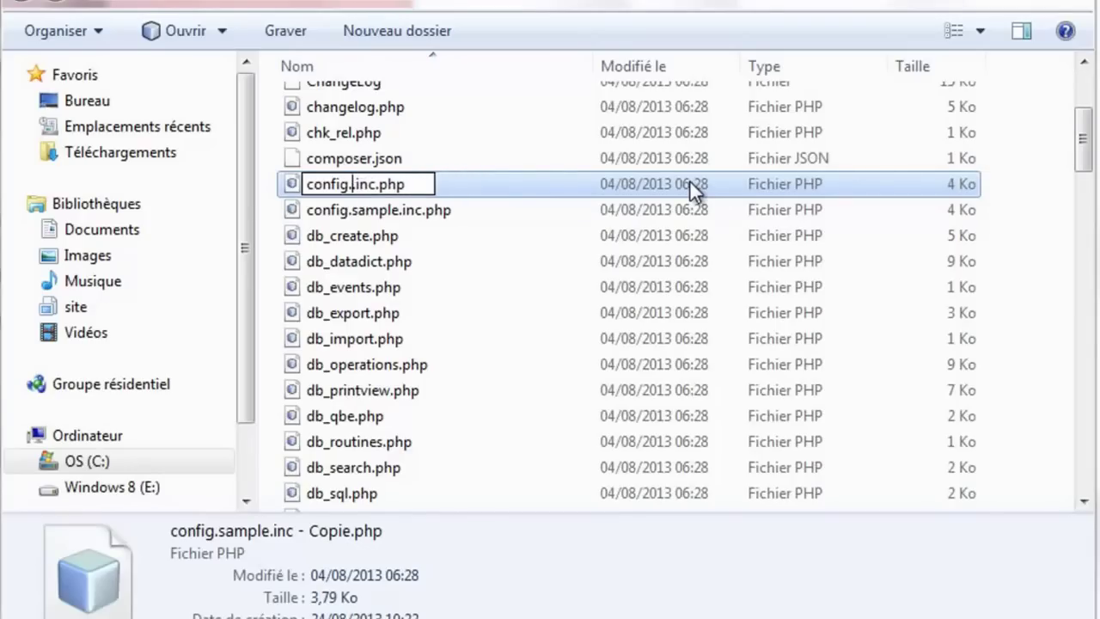
key(Return)
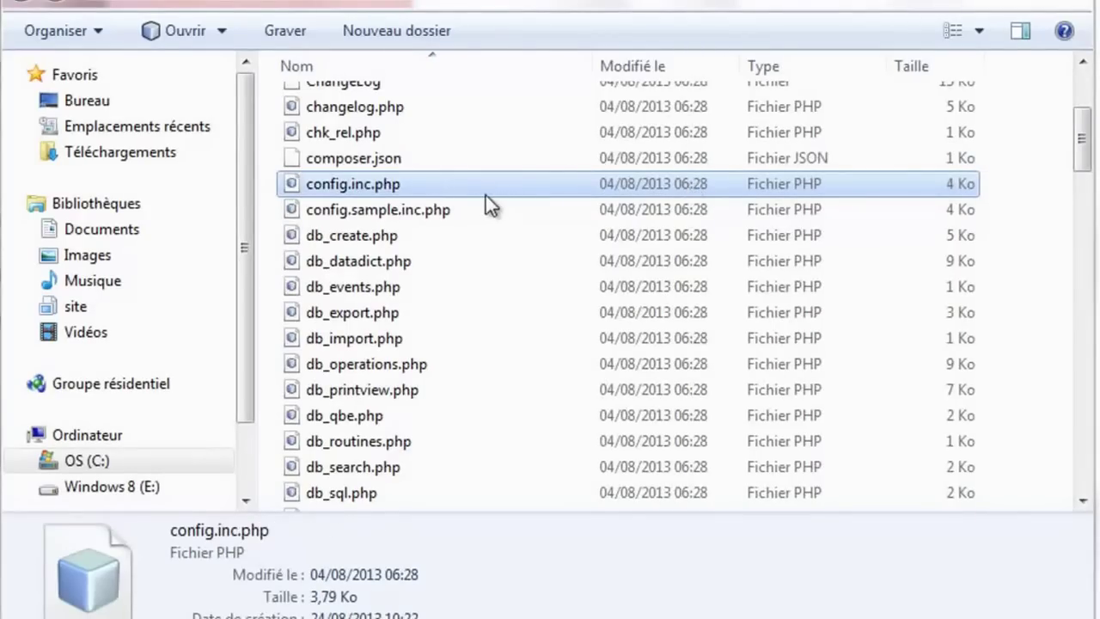
- Open config.inc.php in Notepad++ and set the first server's AllowNoPassword option to true
right_click(345, 186)
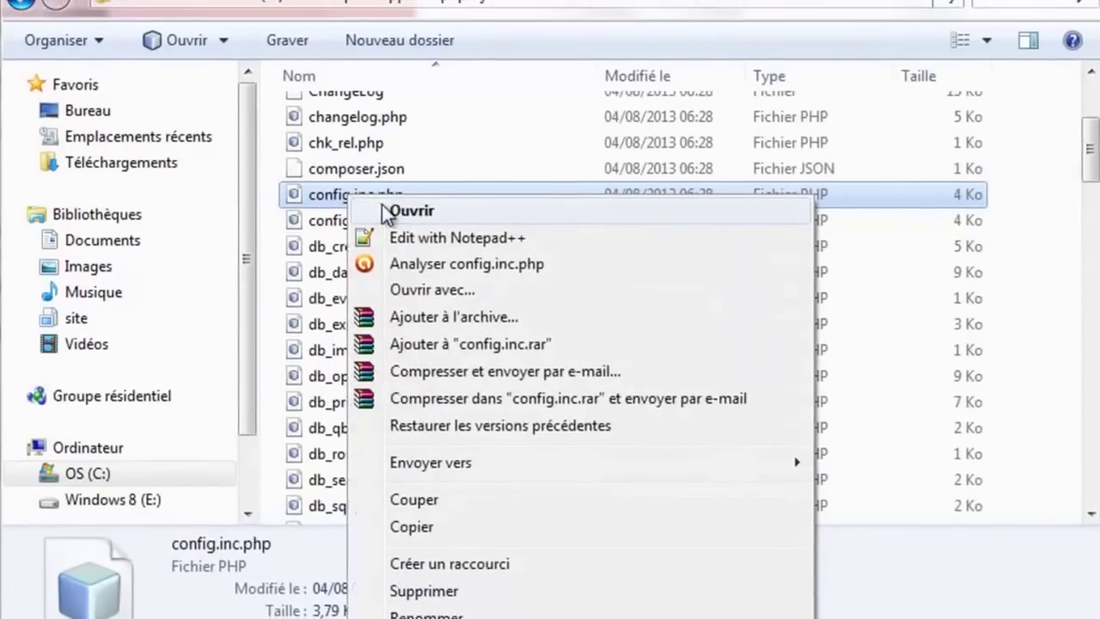
click(404, 249)
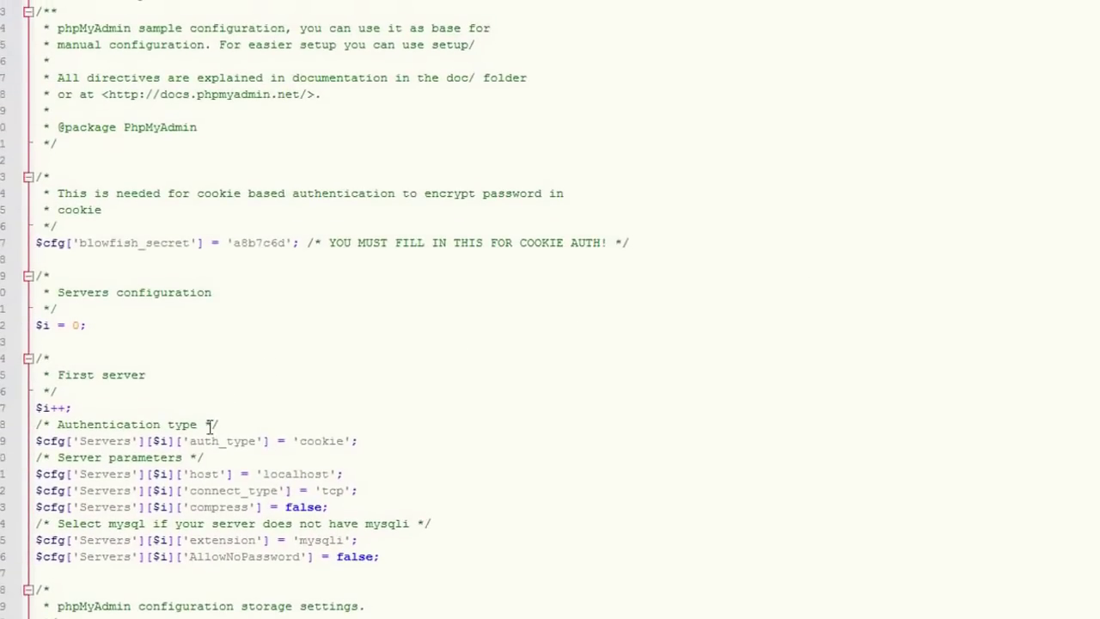
drag(189, 556, 300, 559)
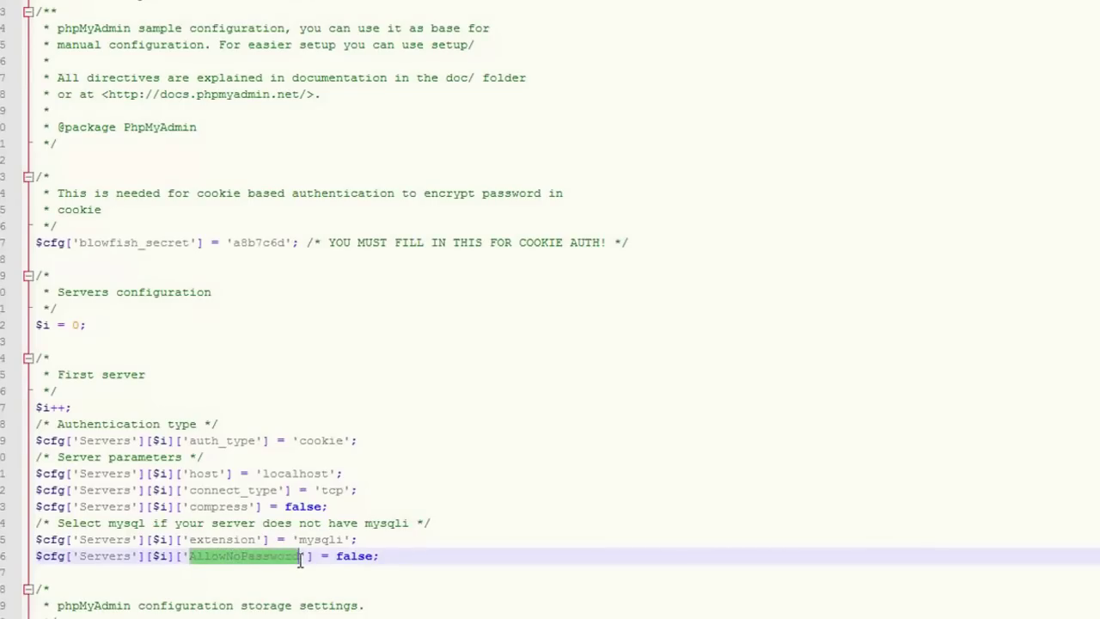
double_click(356, 556)
text(true)
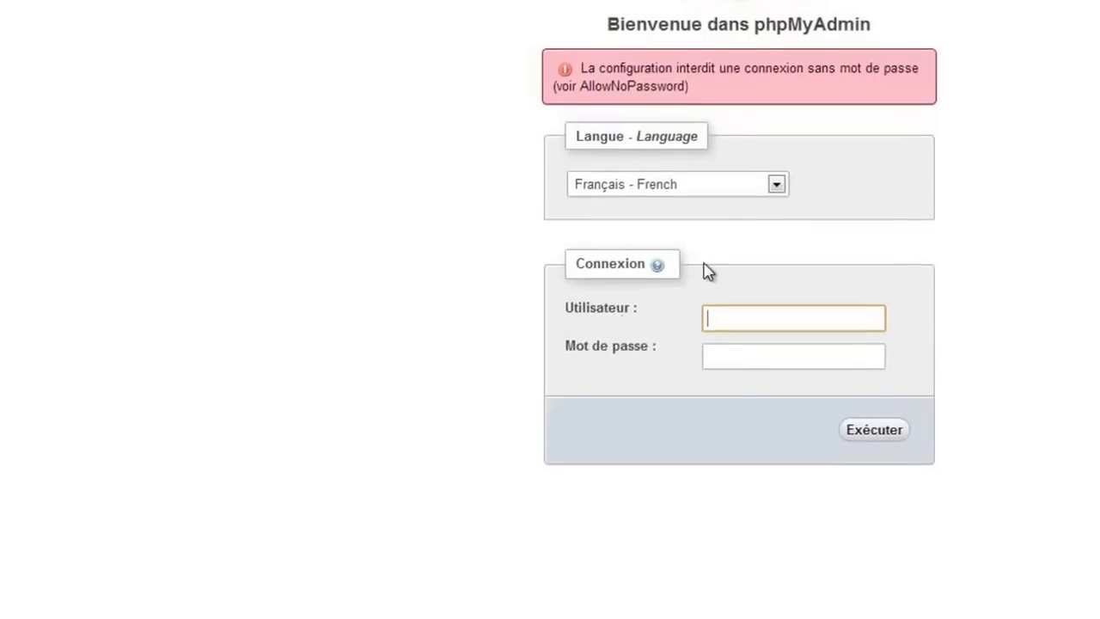
- Return to the phpMyAdmin login page and log in as root with an empty password
text(root)
key(Tab)
key(Return)
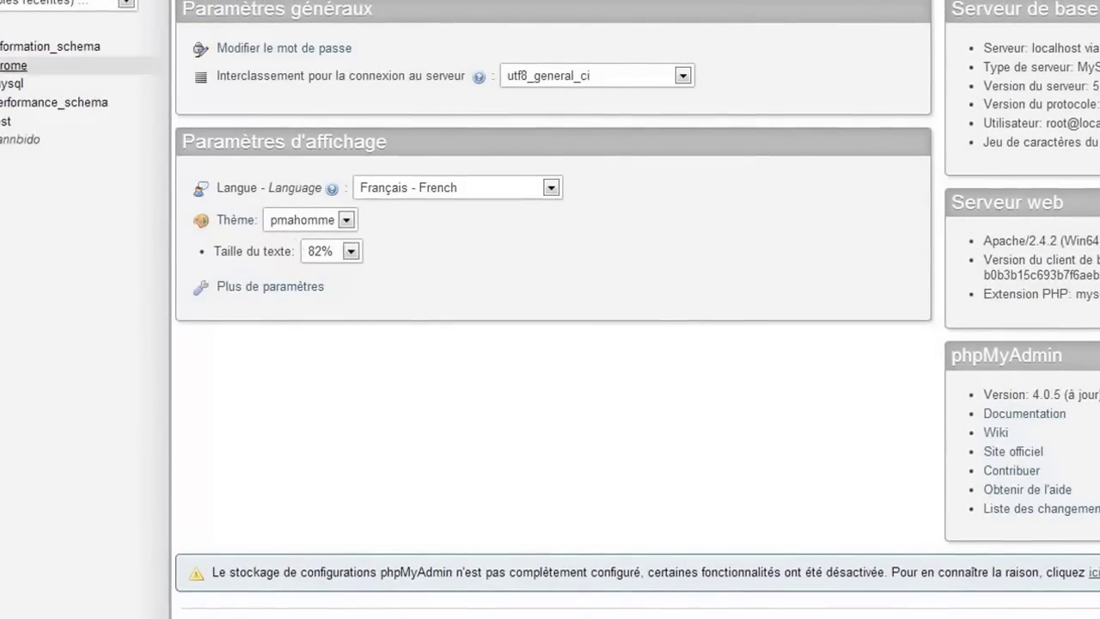
- Browse the information_schema and test databases and return to the phpMyAdmin home page
click(8, 46)
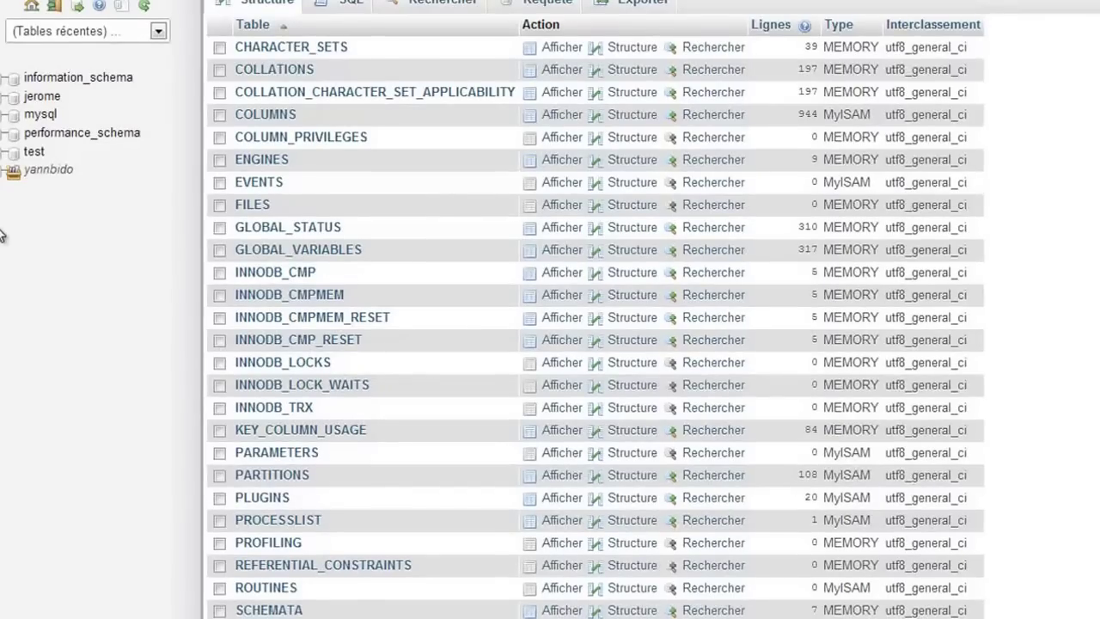
key(alt+Left)
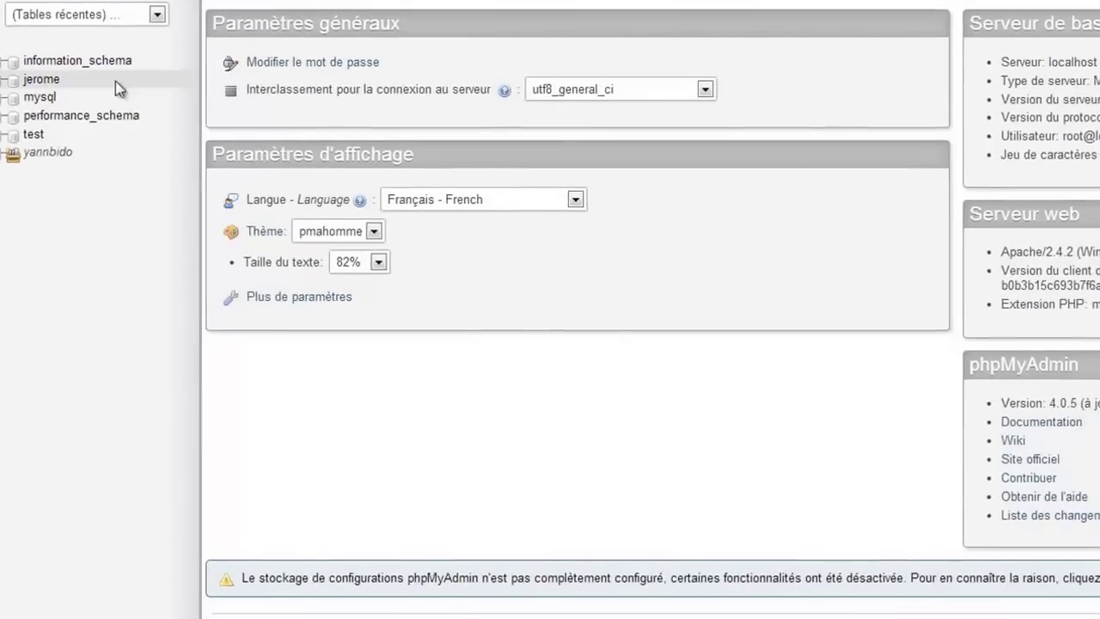
click(32, 131)
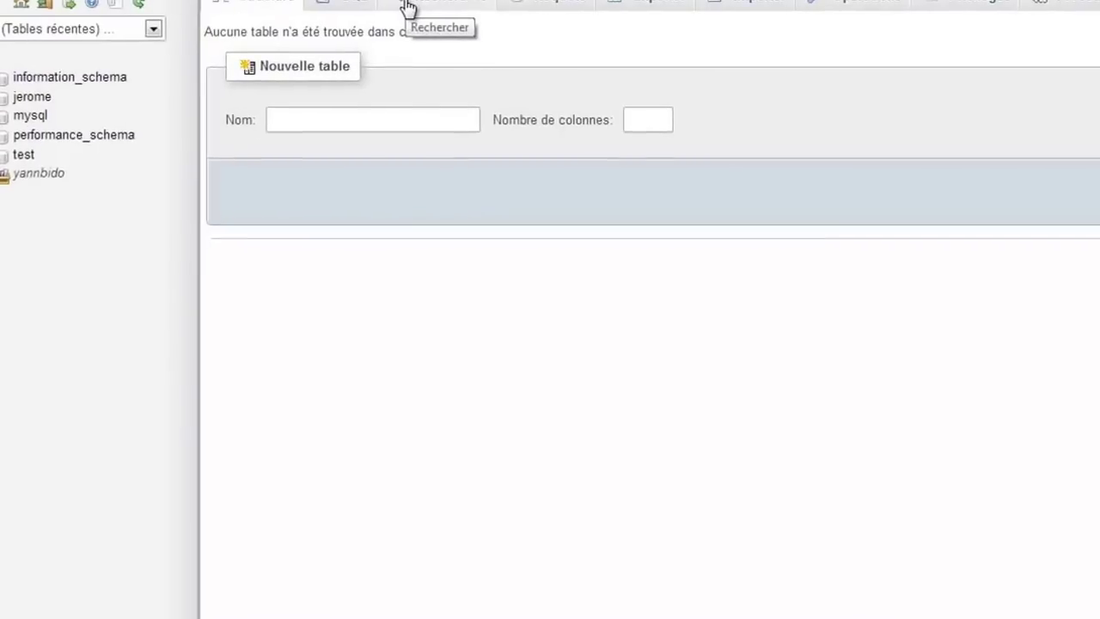
click(343, 2)
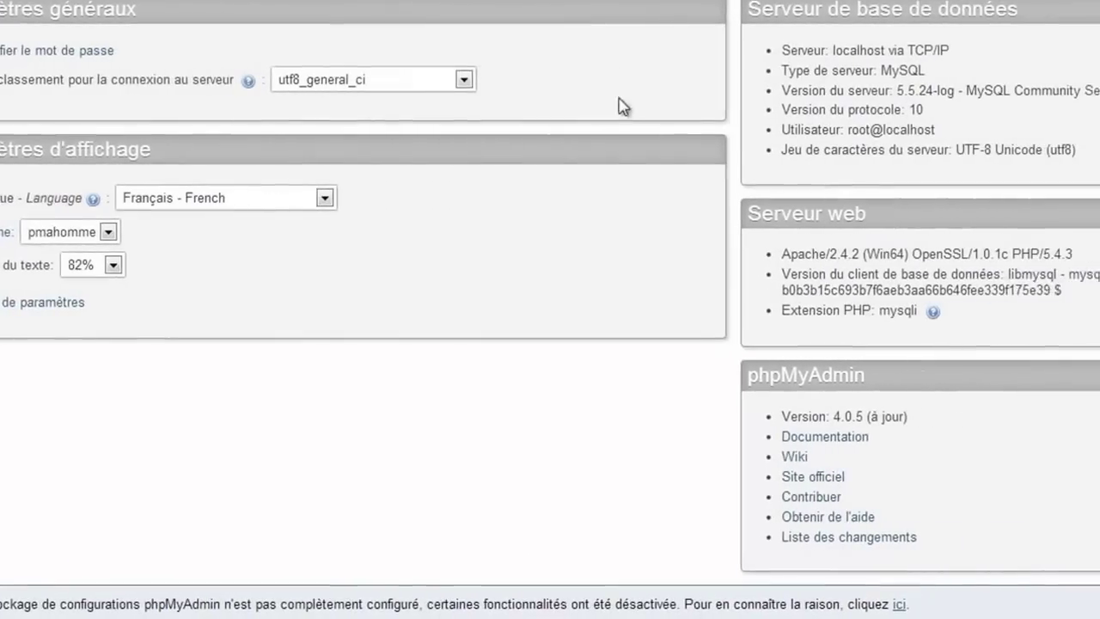
- Check the version and its update status in the phpMyAdmin section of the home page
drag(659, 374, 777, 375)
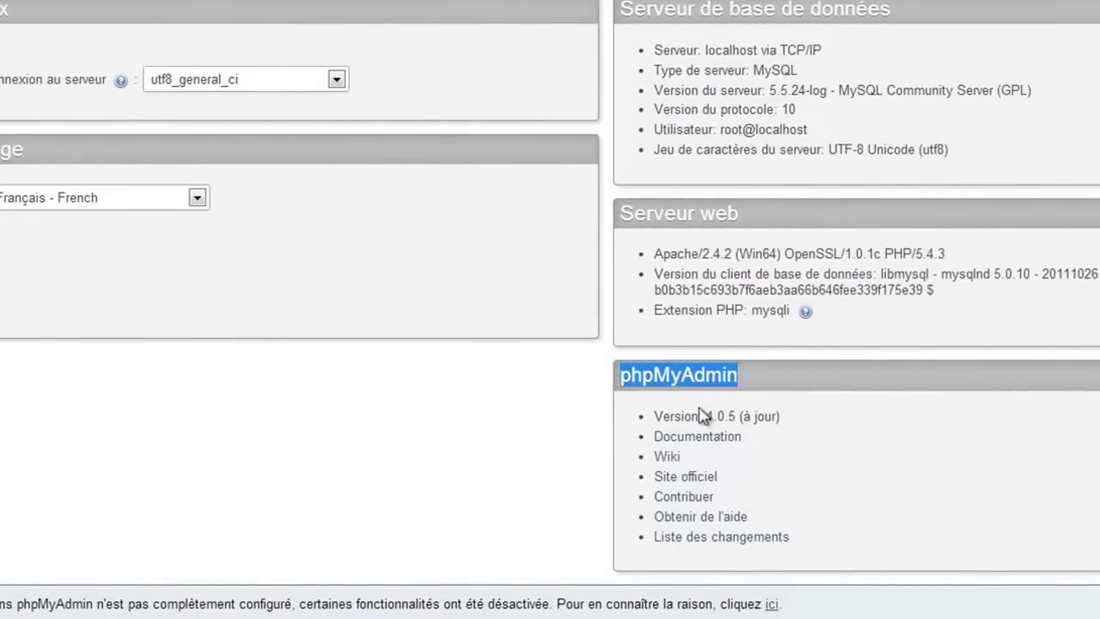
click(739, 416)
drag(741, 400, 848, 405)
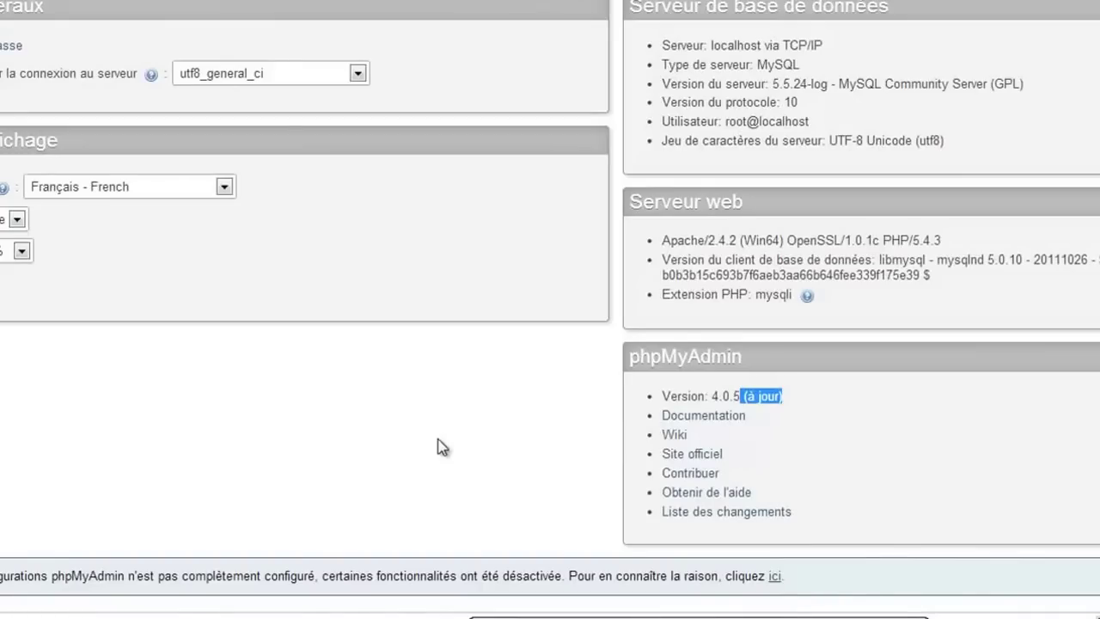
click(876, 618)
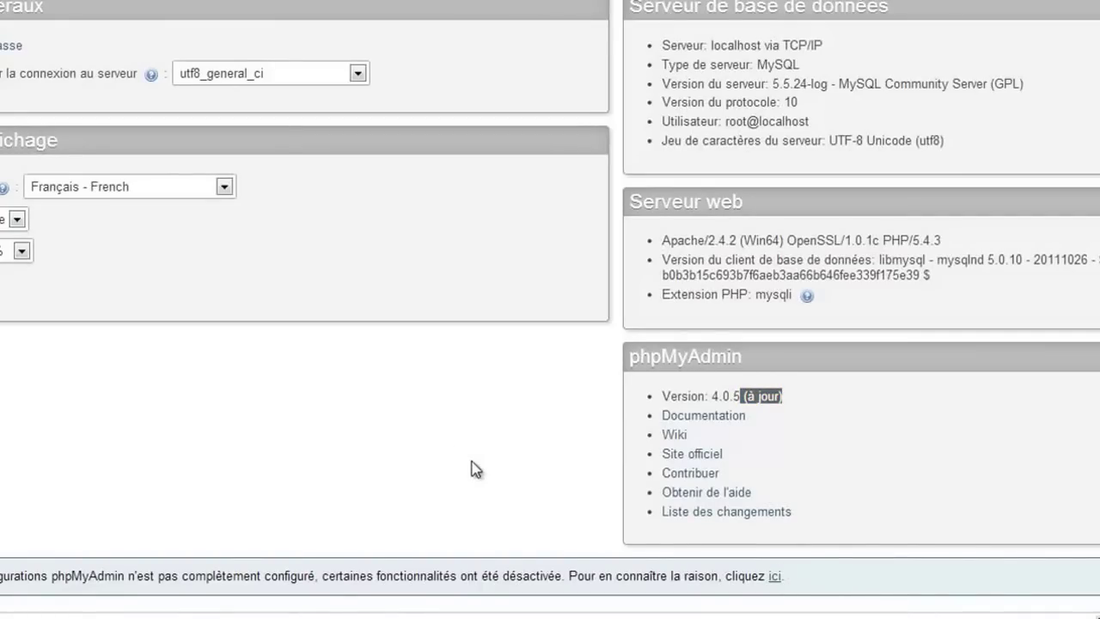